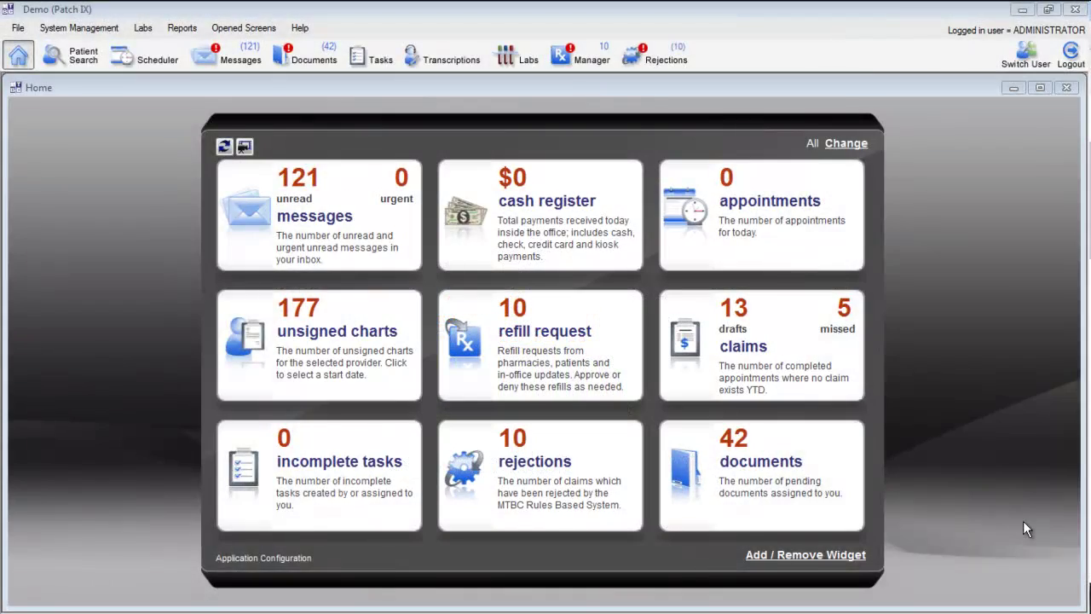
Open the System Management menu from the MTBC EHR home dashboard
{"action": "left_click", "coordinate": [116, 28]}
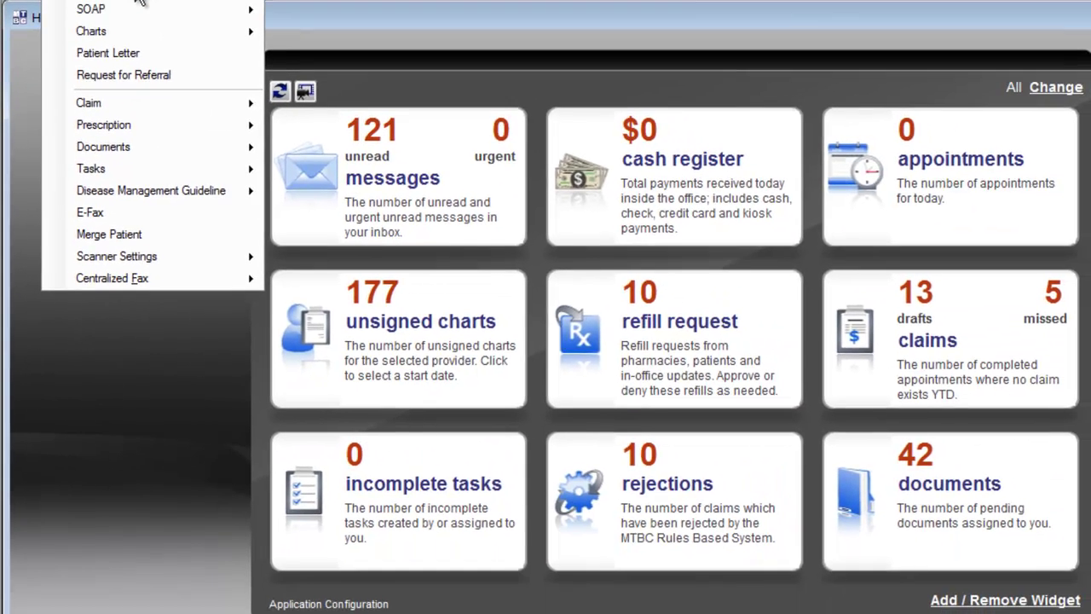
{"action": "left_click", "coordinate": [138, 3]}
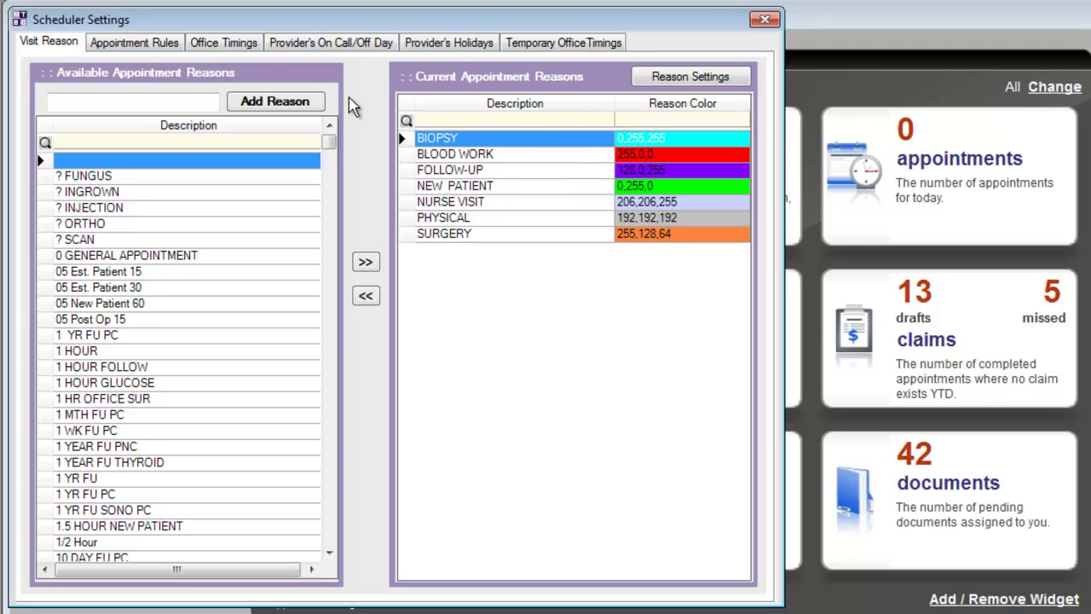
{"action": "left_click", "coordinate": [142, 43]}
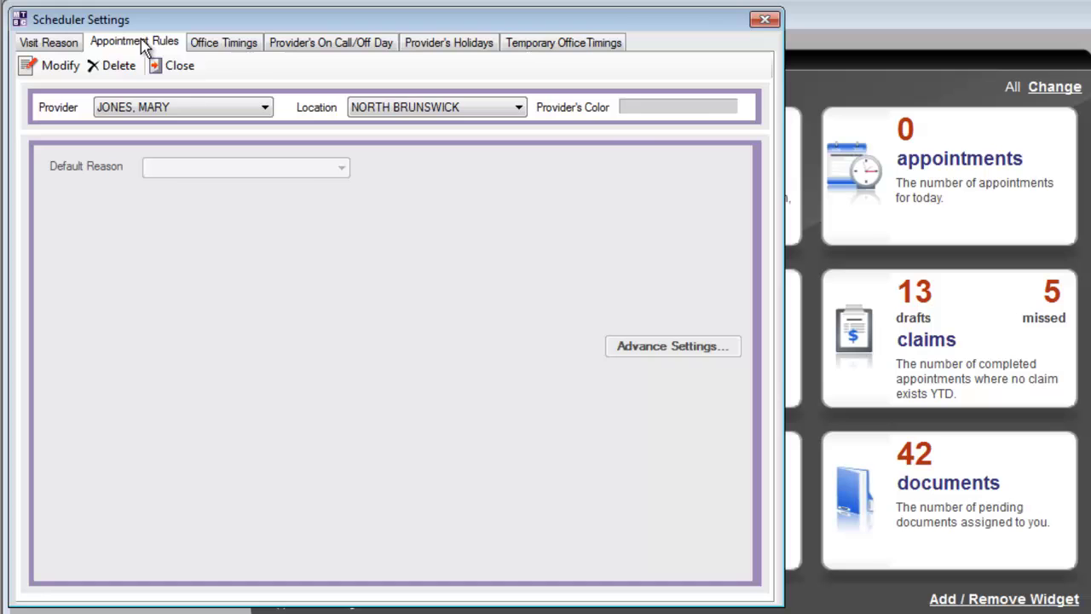
{"action": "left_click", "coordinate": [241, 49]}
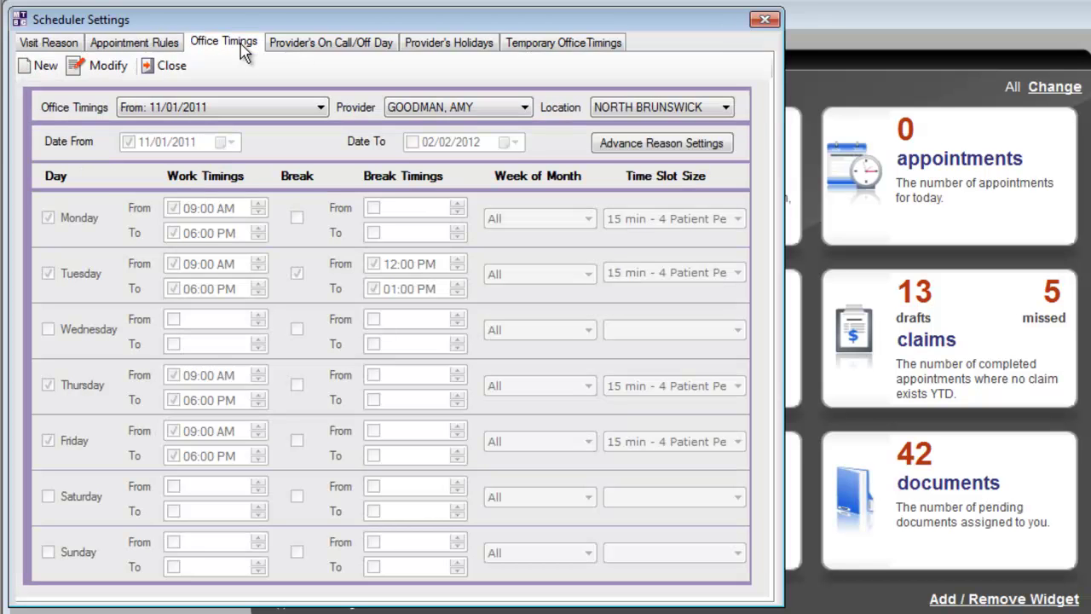
{"action": "left_click", "coordinate": [462, 108]}
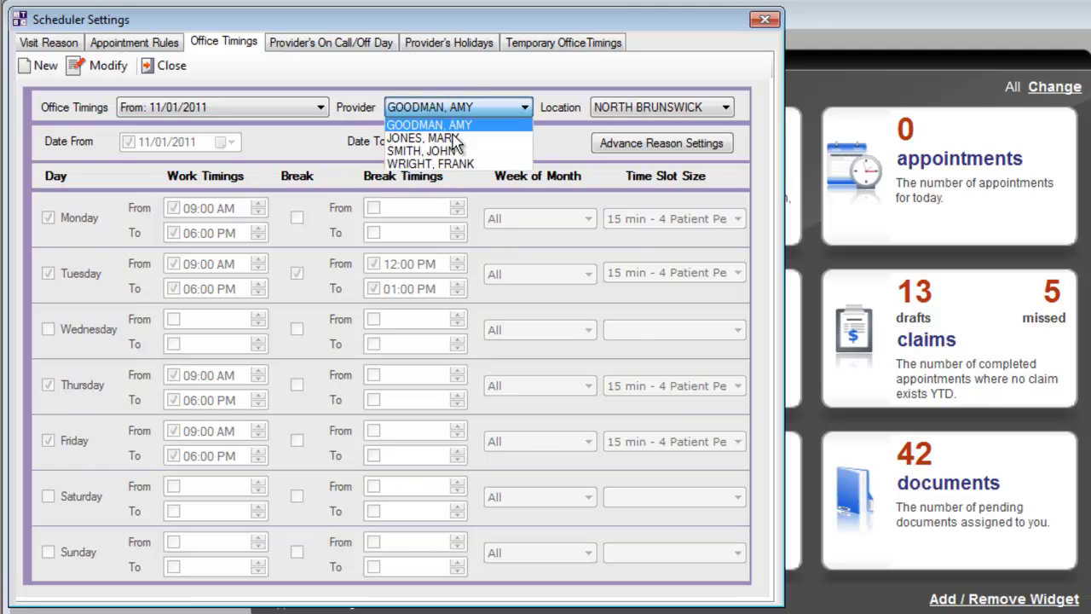
{"action": "left_click", "coordinate": [464, 153]}
{"action": "left_click", "coordinate": [652, 109]}
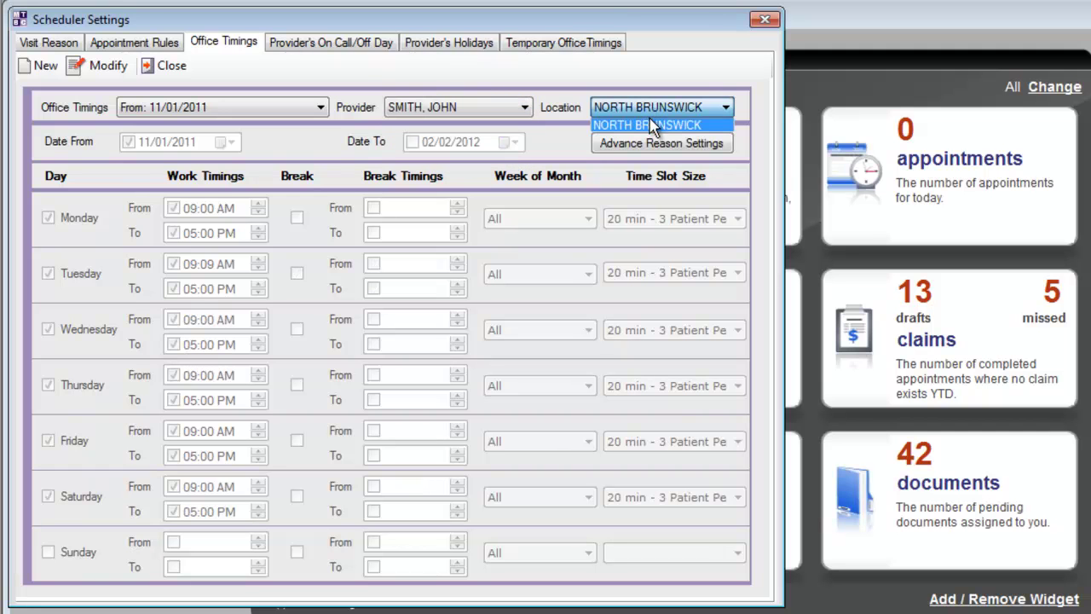
{"action": "left_click", "coordinate": [653, 109]}
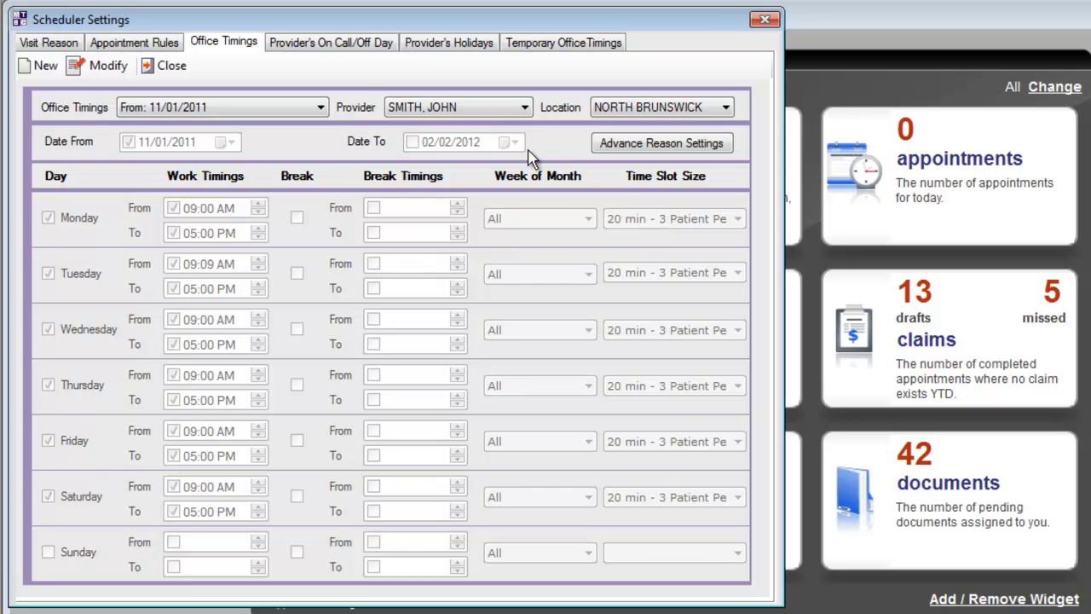
{"action": "left_click", "coordinate": [494, 108]}
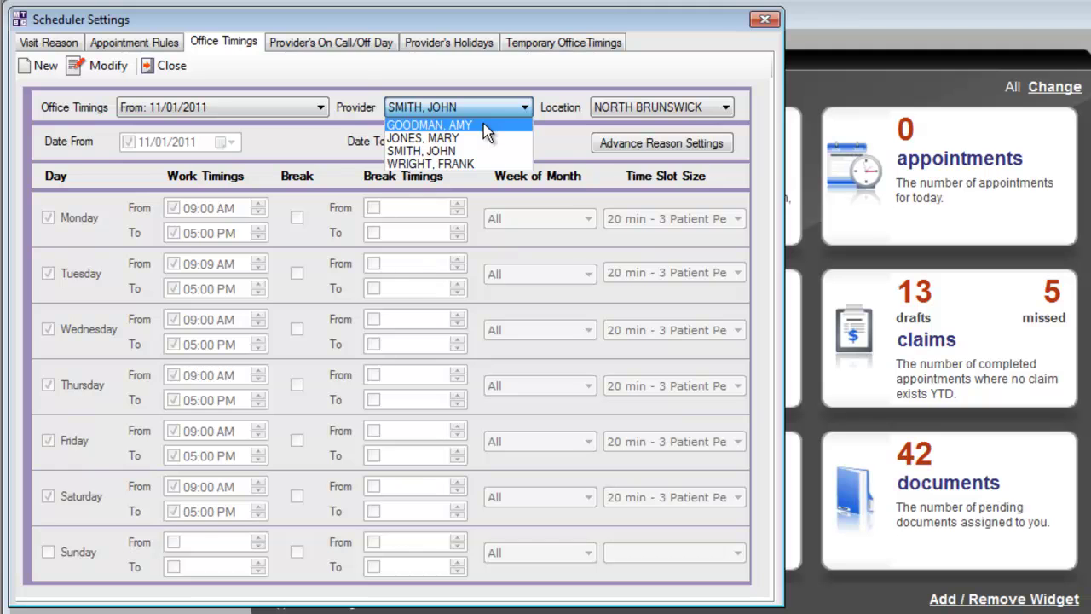
{"action": "left_click", "coordinate": [487, 126]}
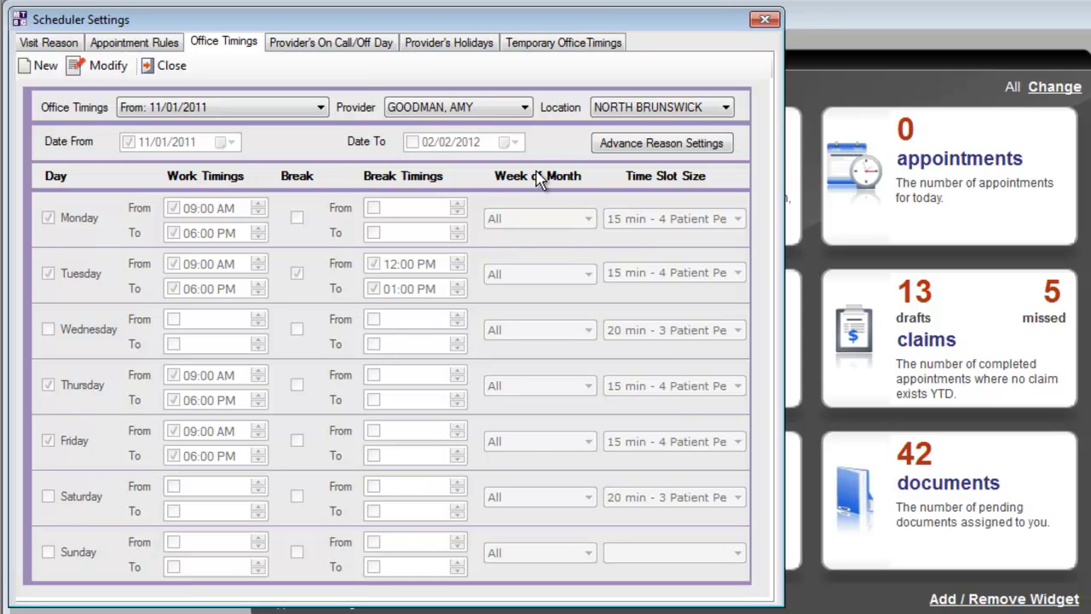
{"action": "left_click", "coordinate": [303, 51]}
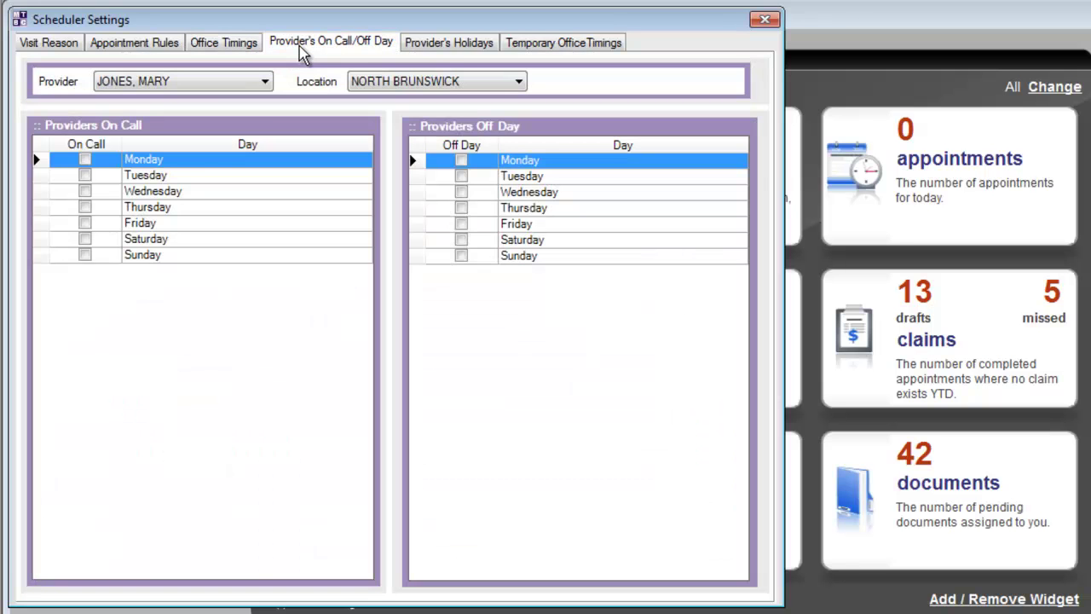
{"action": "left_click", "coordinate": [454, 47]}
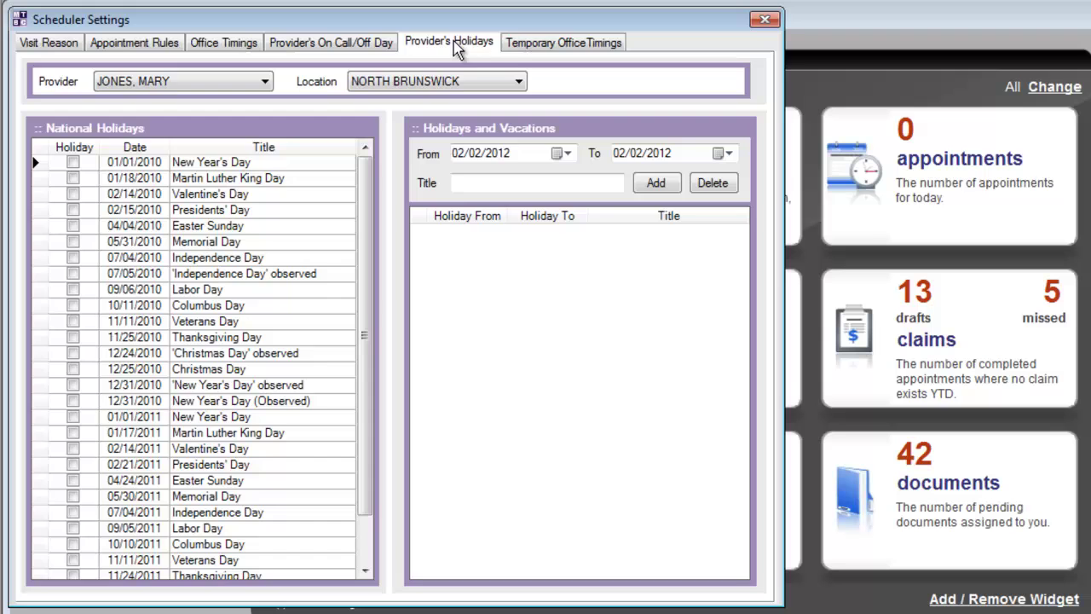
{"action": "left_click", "coordinate": [520, 46]}
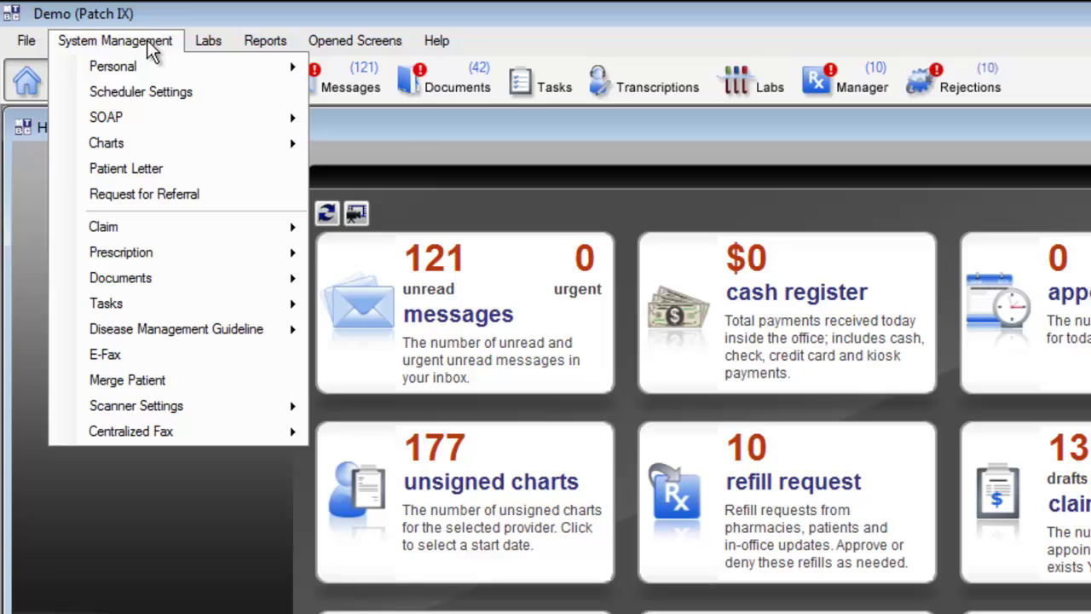
Show the Charts > Chart Template submenu with Web Shared Chart Templates and Category Setup
{"action": "mouse_move", "coordinate": [158, 144]}
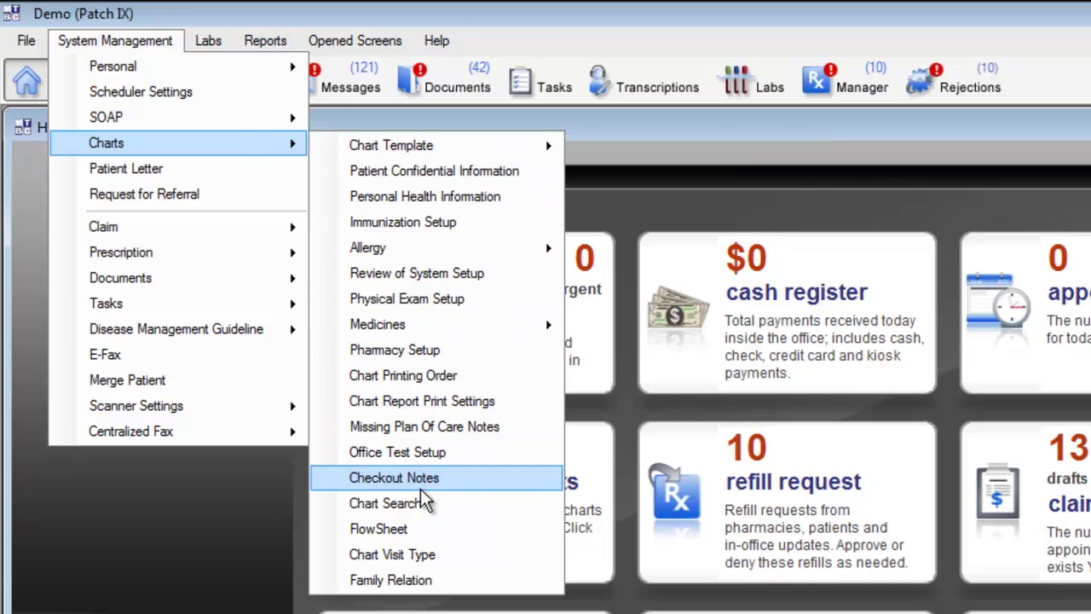
{"action": "mouse_move", "coordinate": [415, 152]}
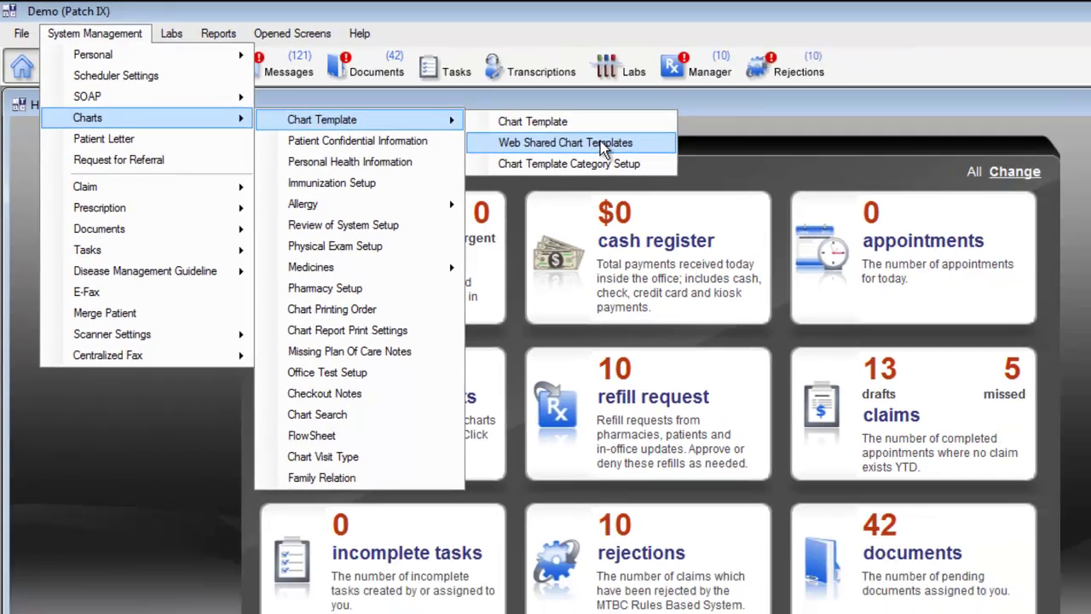
Download the Diabetes Mellitus (New Onset) template from Web Shared Chart Templates
{"action": "left_click", "coordinate": [731, 174]}
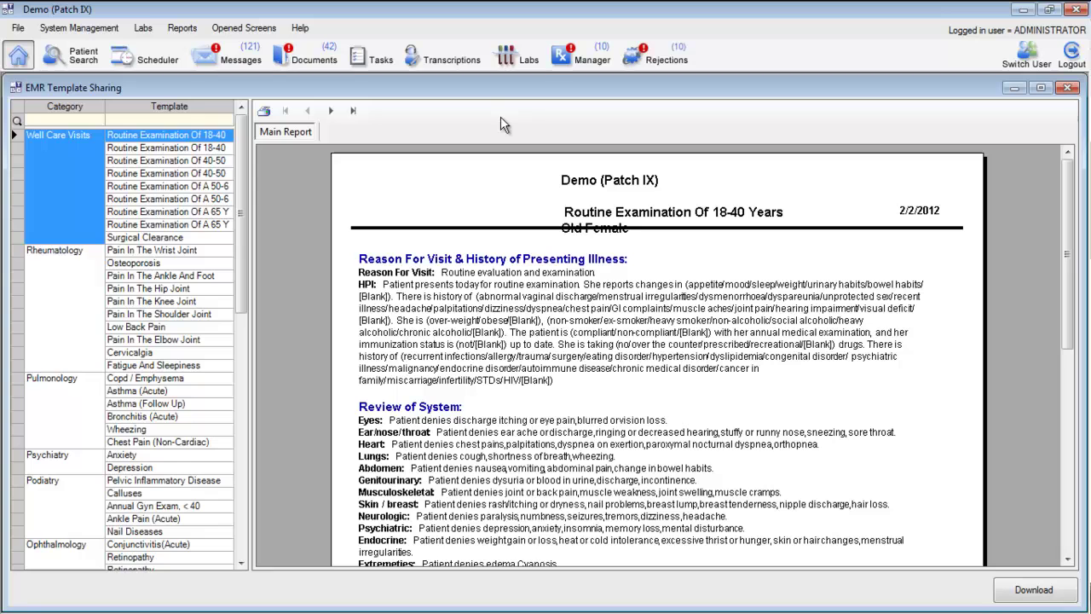
{"action": "left_click_drag", "start_coordinate": [238, 192], "coordinate": [235, 450]}
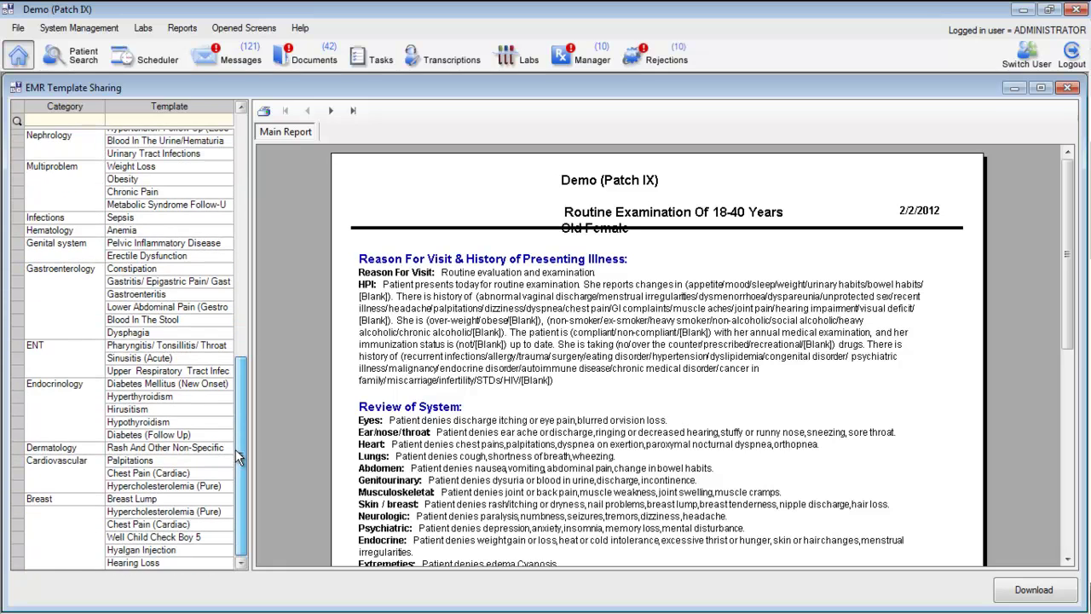
{"action": "left_click", "coordinate": [133, 386]}
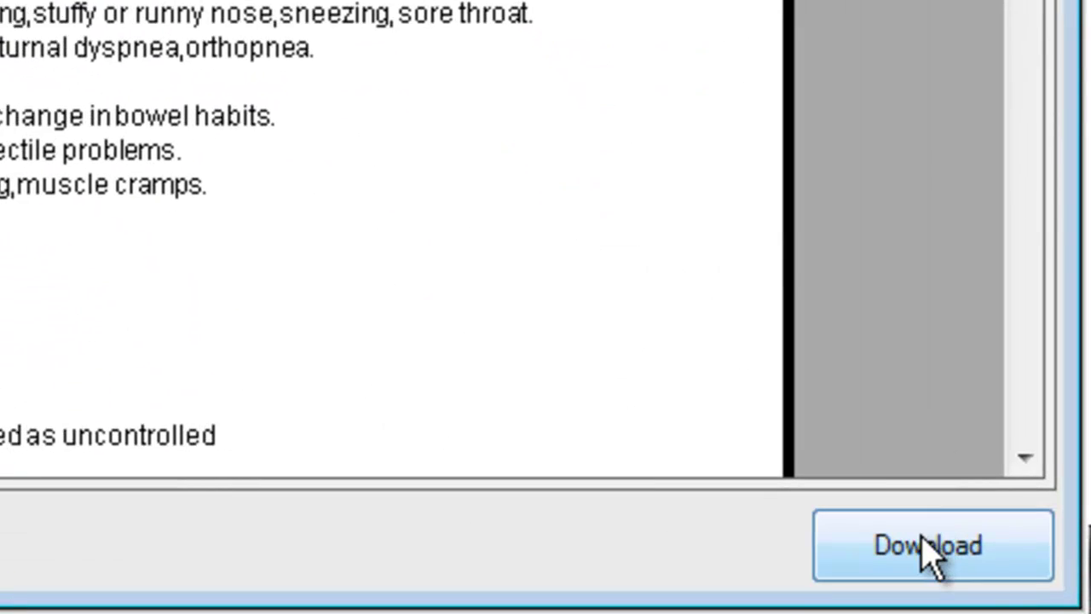
{"action": "left_click", "coordinate": [928, 553]}
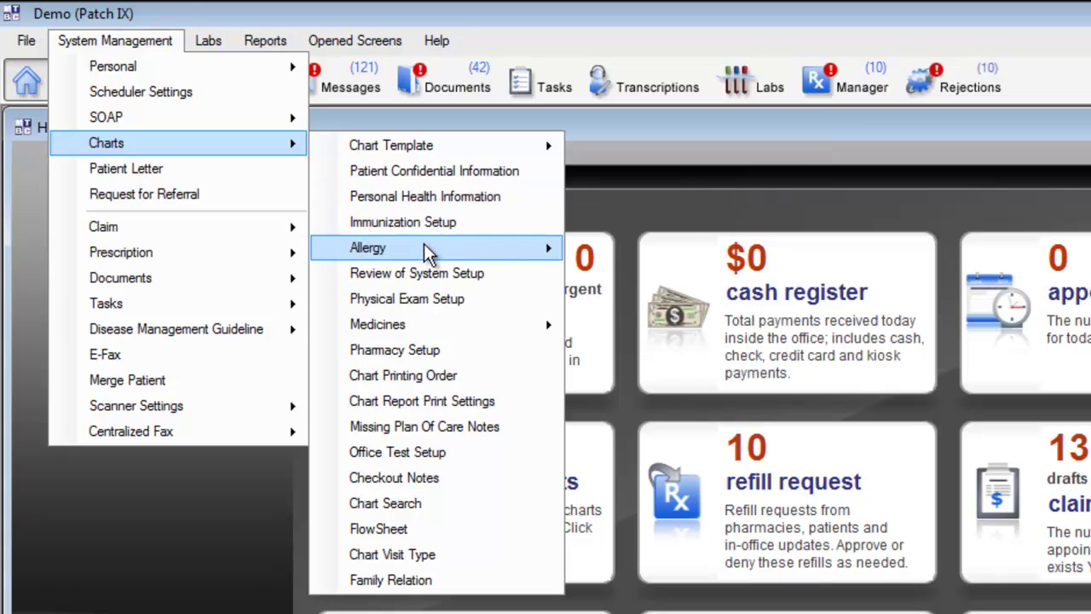
Open Review of System Setup and select the Lungs system
{"action": "mouse_move", "coordinate": [429, 253]}
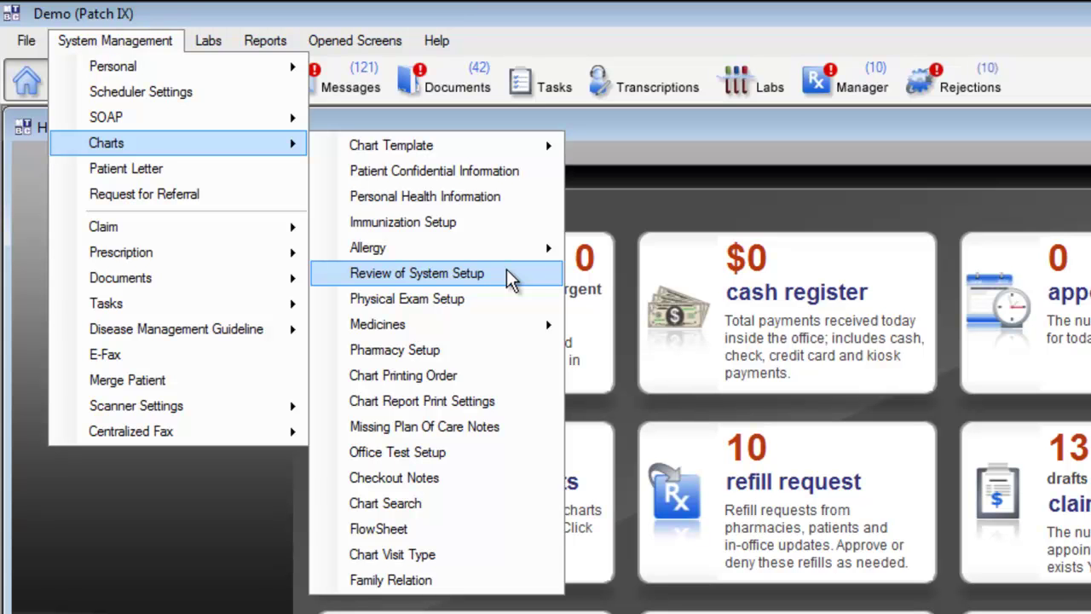
{"action": "left_click", "coordinate": [509, 277]}
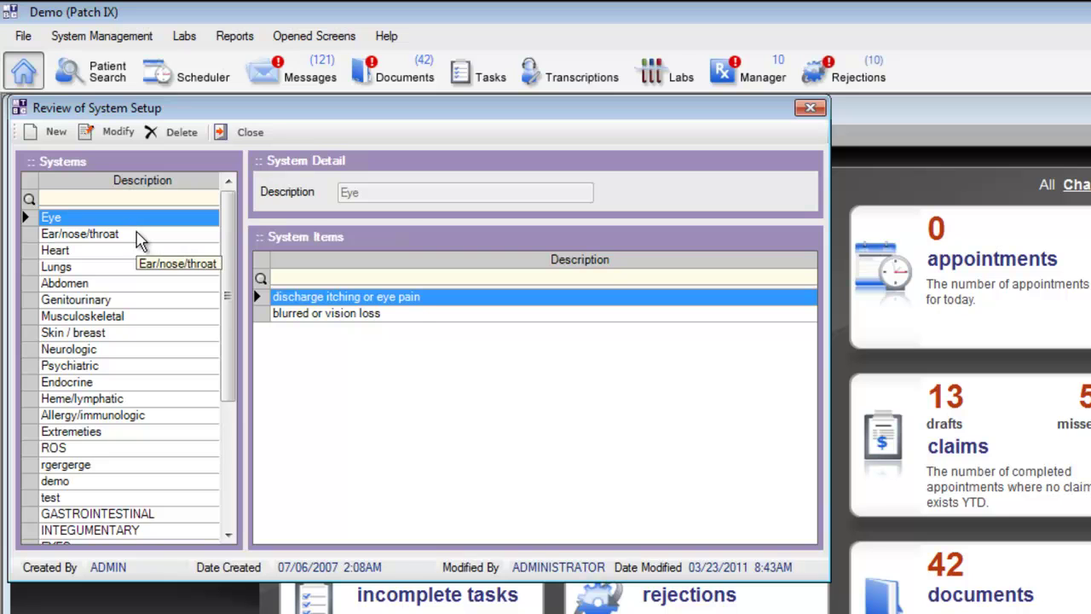
{"action": "left_click", "coordinate": [139, 238]}
{"action": "left_click", "coordinate": [150, 257]}
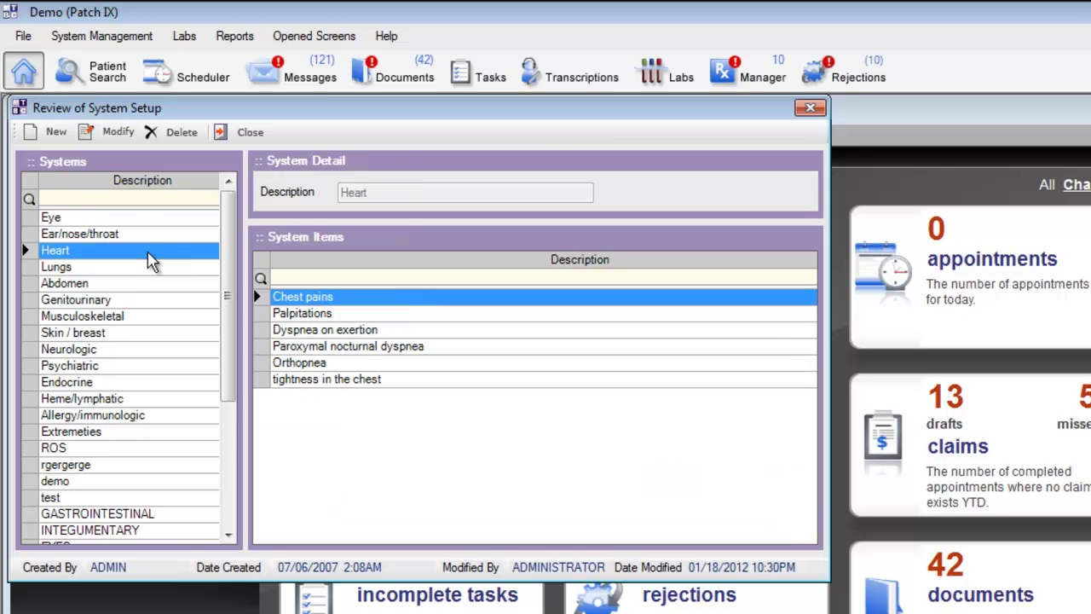
{"action": "left_click", "coordinate": [151, 268]}
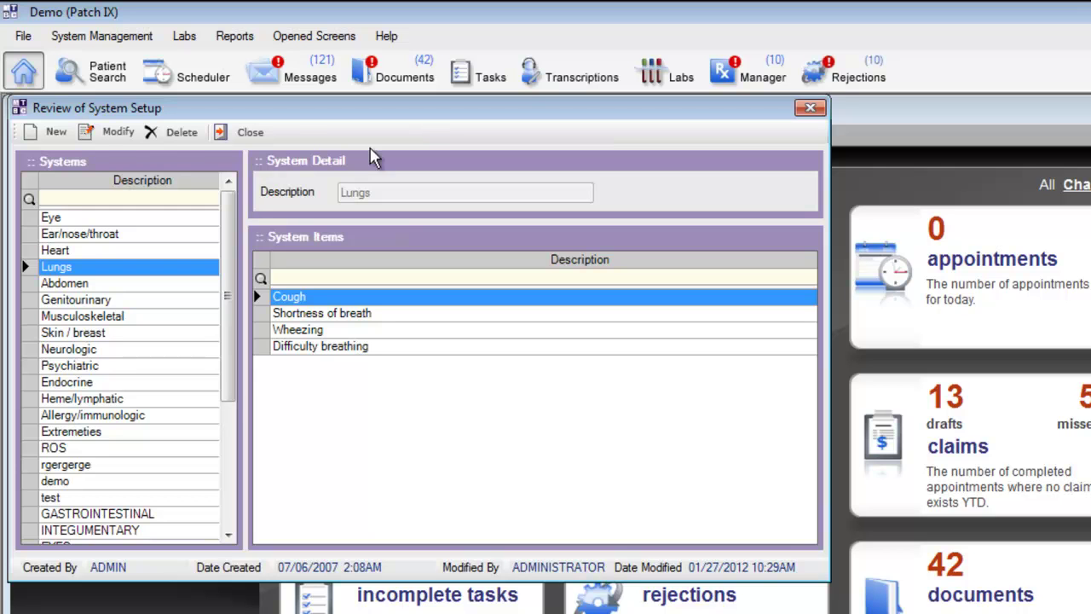
Add 'Painful breathing' as a new Lungs item and save, then view the test system's items
{"action": "left_click", "coordinate": [110, 139]}
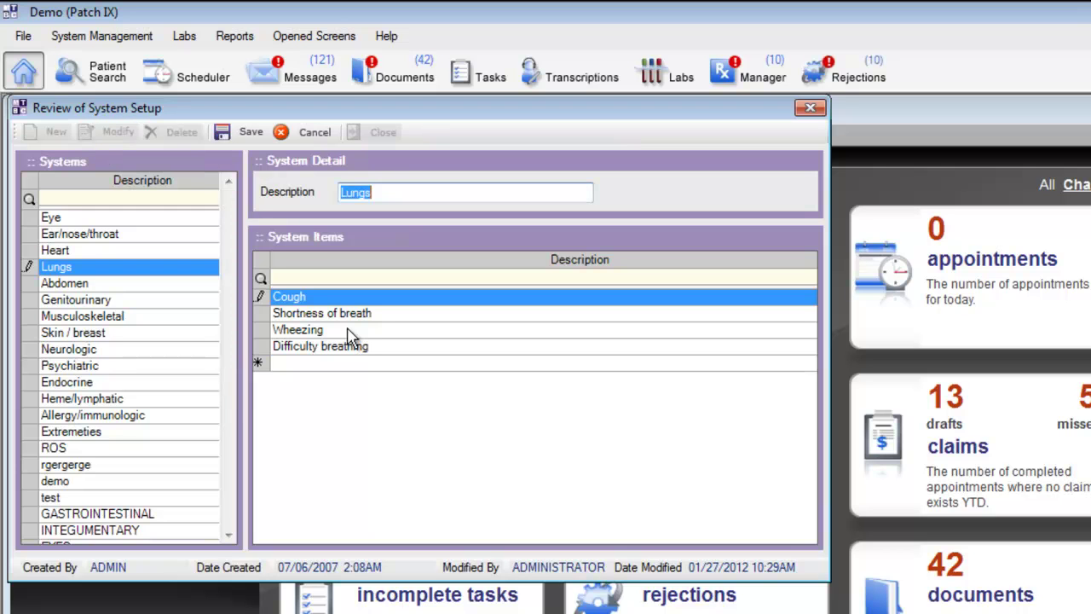
{"action": "left_click", "coordinate": [332, 371]}
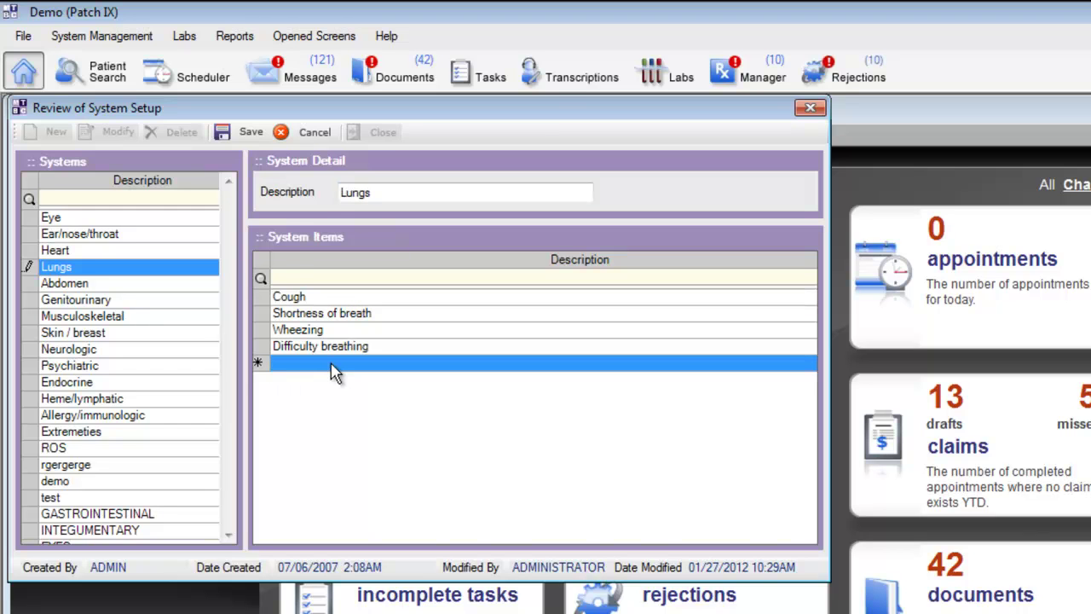
{"action": "type", "text": "Pai"}
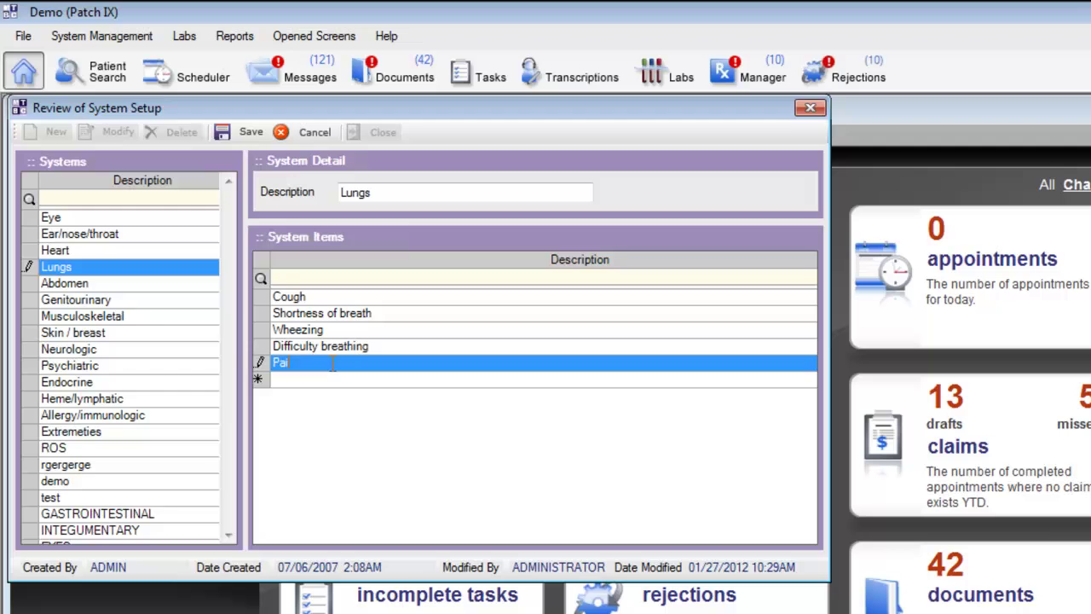
{"action": "type", "text": "nful breathing"}
{"action": "left_click", "coordinate": [251, 136]}
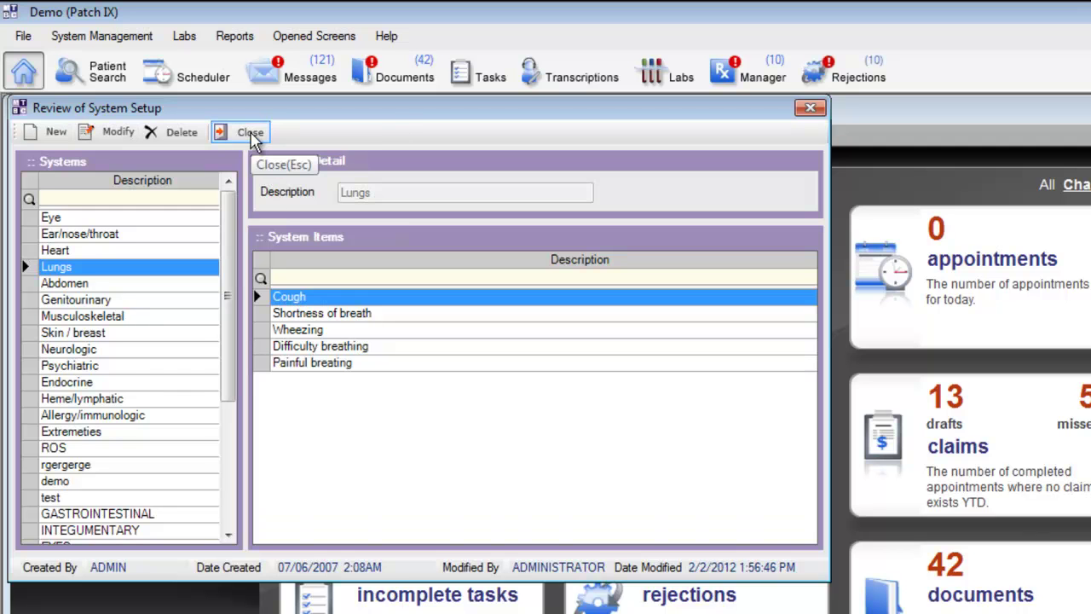
{"action": "left_click_drag", "start_coordinate": [228, 203], "coordinate": [221, 293]}
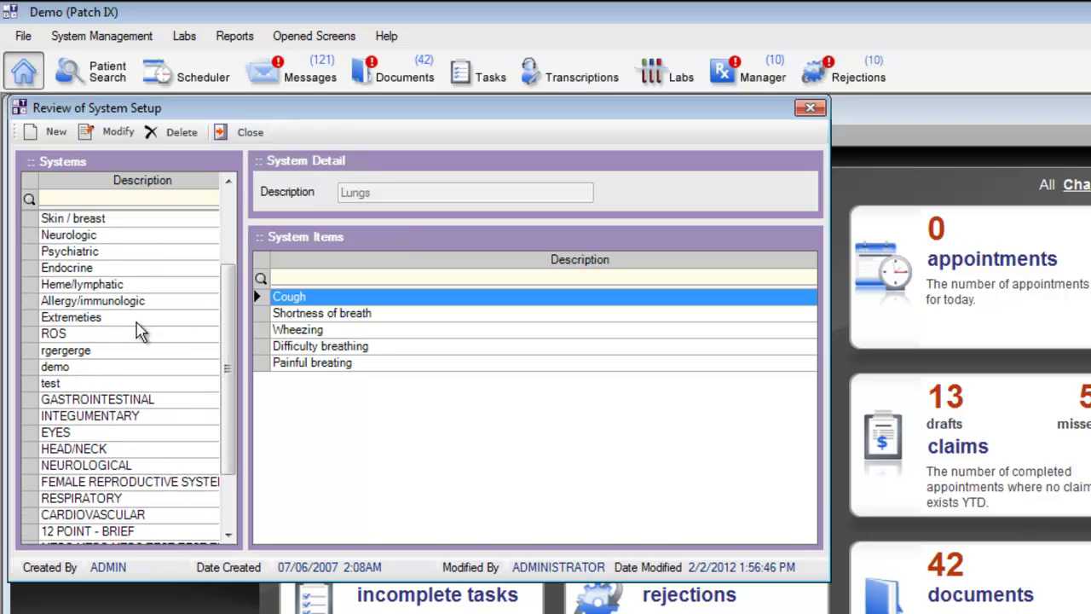
{"action": "left_click", "coordinate": [91, 386]}
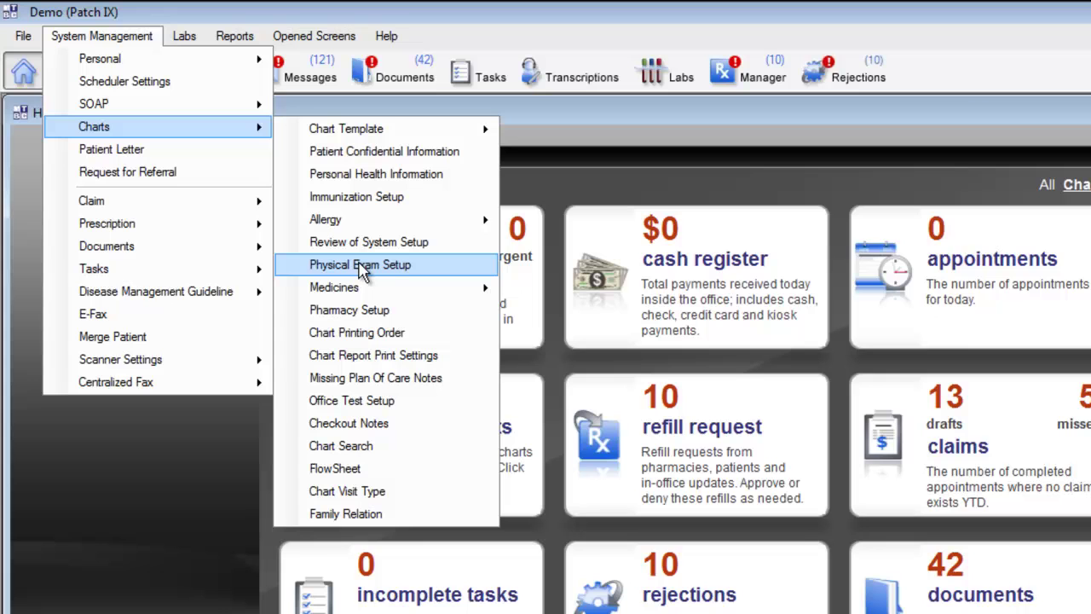
{"action": "left_click", "coordinate": [401, 271]}
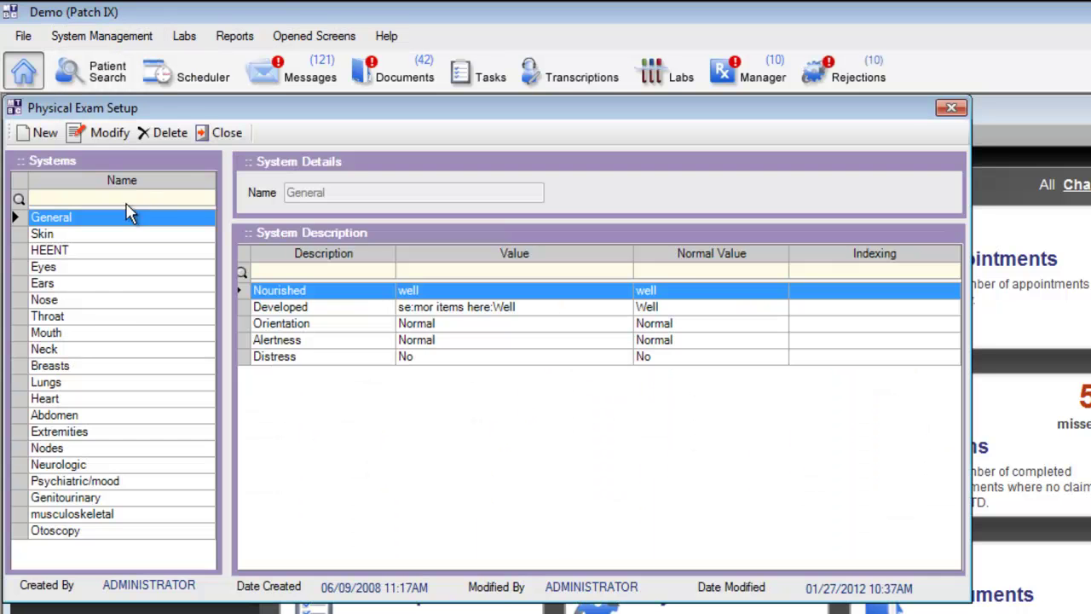
{"action": "left_click", "coordinate": [109, 321]}
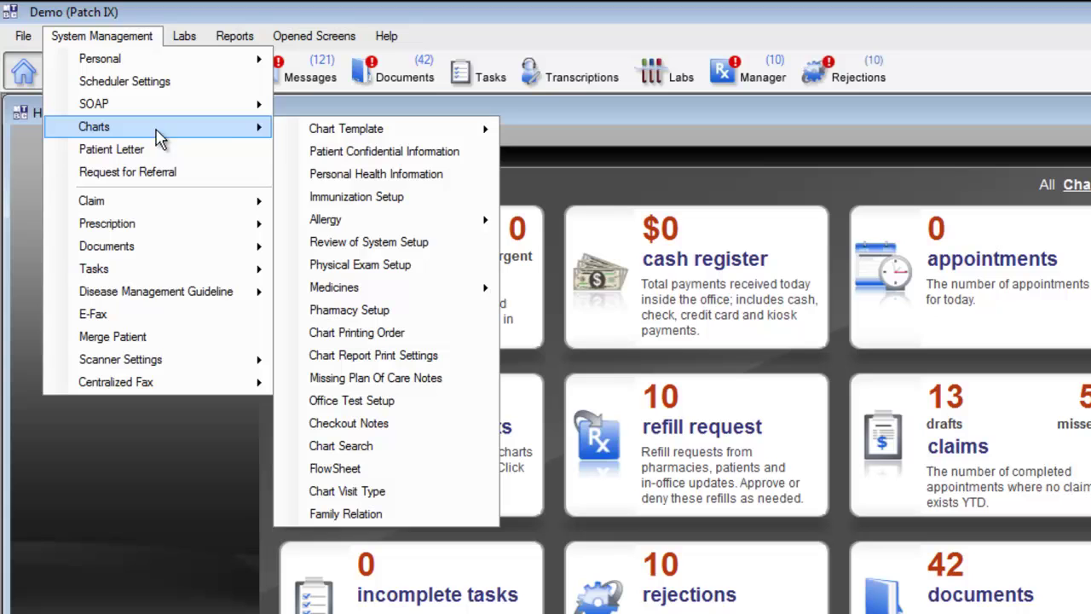
{"action": "mouse_move", "coordinate": [395, 296]}
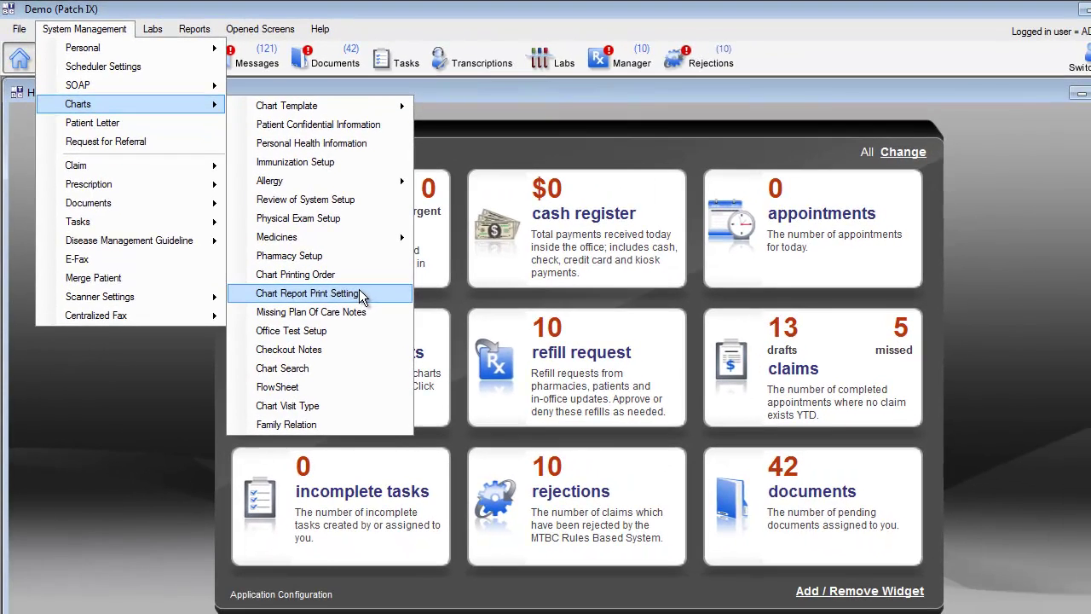
Tick Refill under Medication in Chart Report Print Settings, save, and close the panel
{"action": "left_click", "coordinate": [359, 293]}
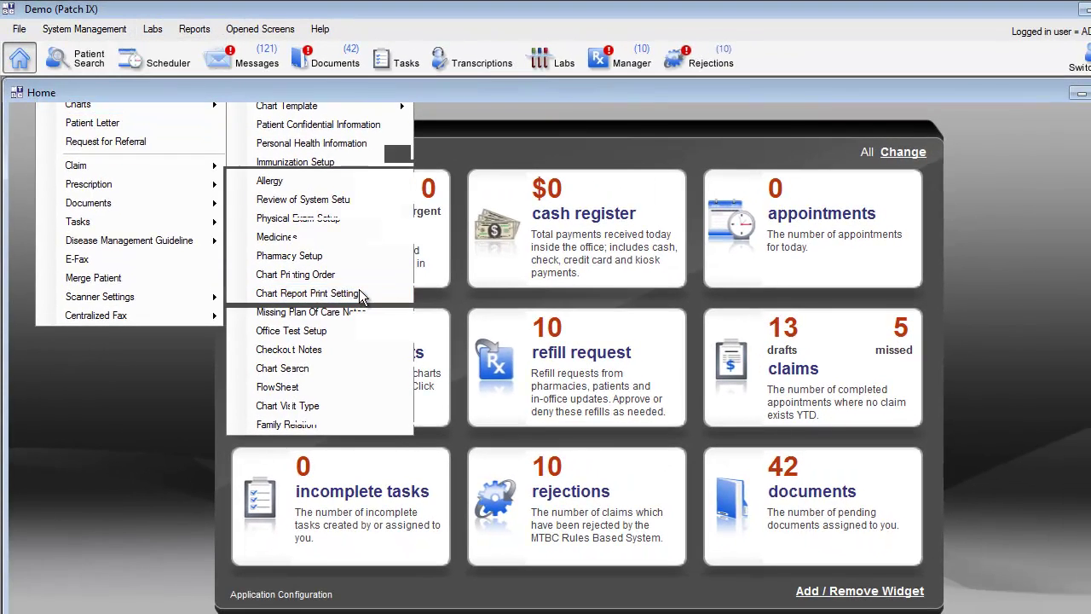
{"action": "mouse_move", "coordinate": [309, 201]}
{"action": "left_mouse_down"}
{"action": "mouse_move", "coordinate": [308, 284]}
{"action": "mouse_move", "coordinate": [307, 198]}
{"action": "left_mouse_up"}
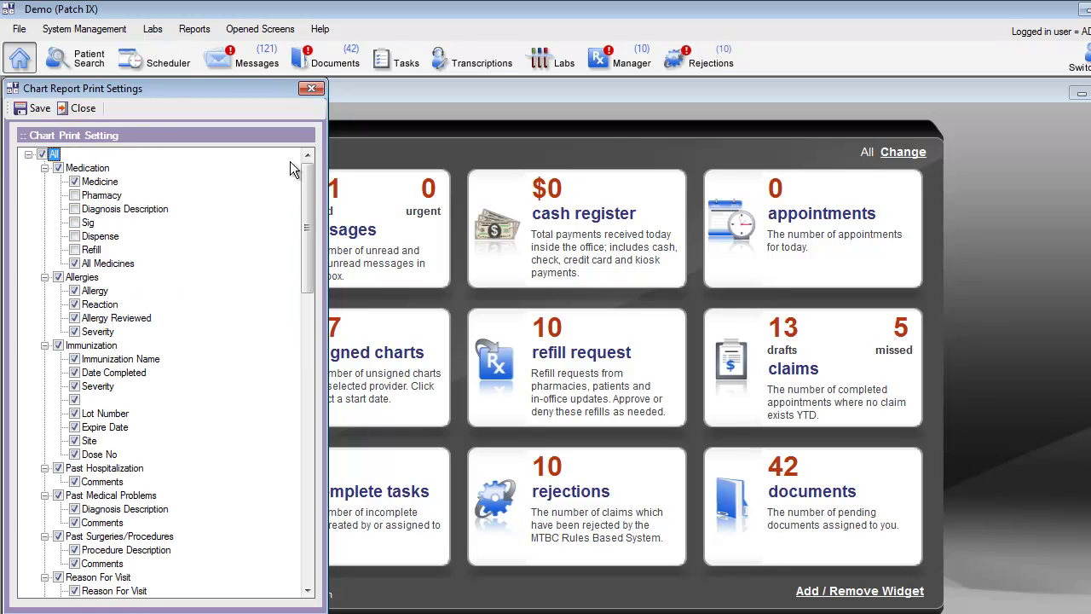
{"action": "left_click", "coordinate": [75, 250]}
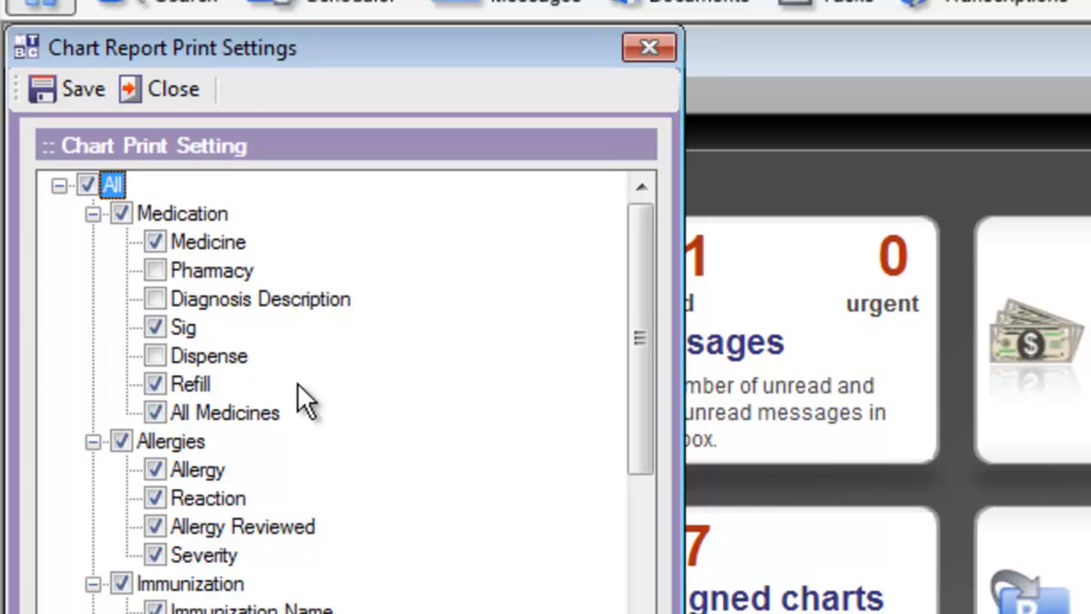
{"action": "left_click", "coordinate": [155, 413]}
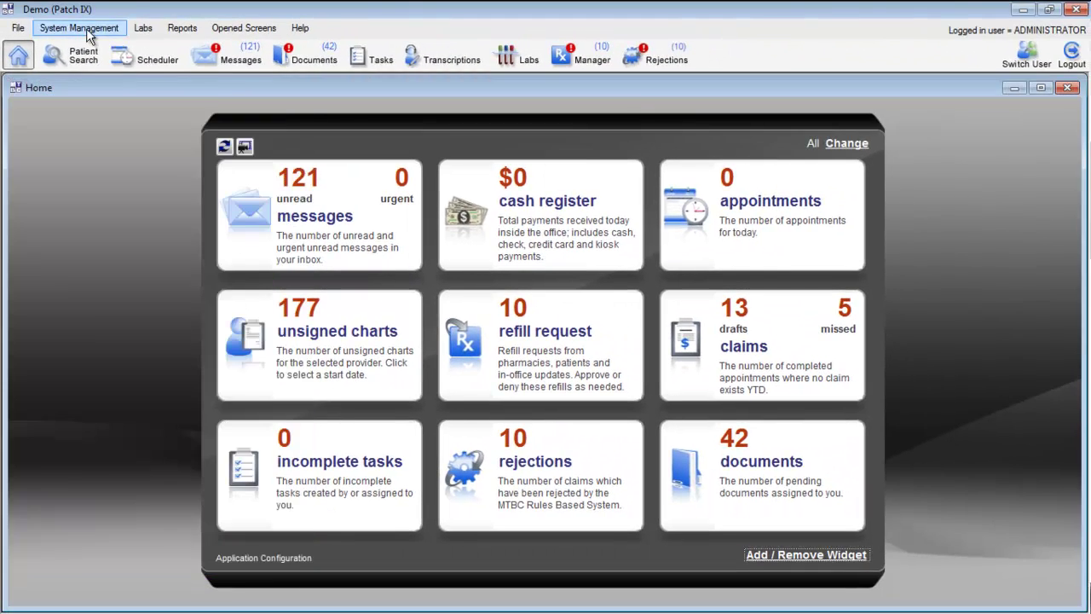
{"action": "left_click", "coordinate": [97, 8]}
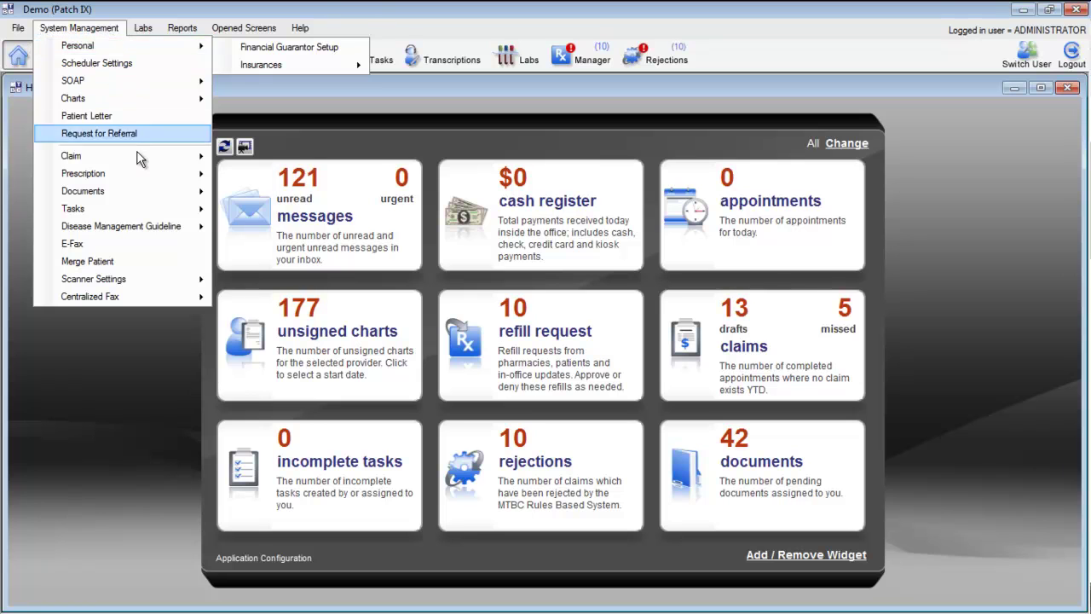
Open Claim > Charges Diagnosis/Procedures under System Management
{"action": "mouse_move", "coordinate": [141, 161]}
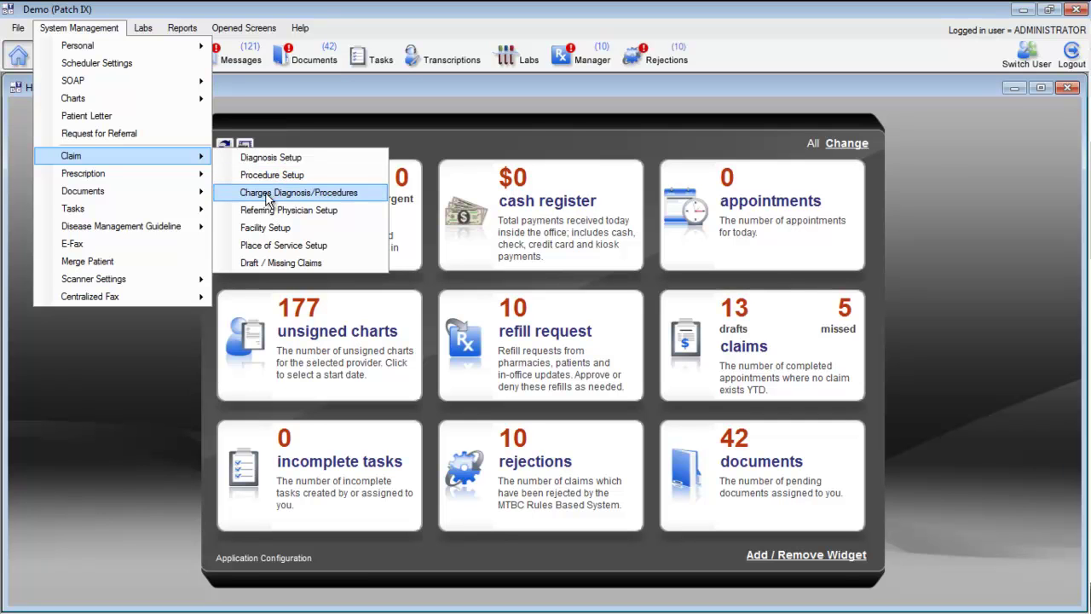
{"action": "left_click", "coordinate": [319, 191]}
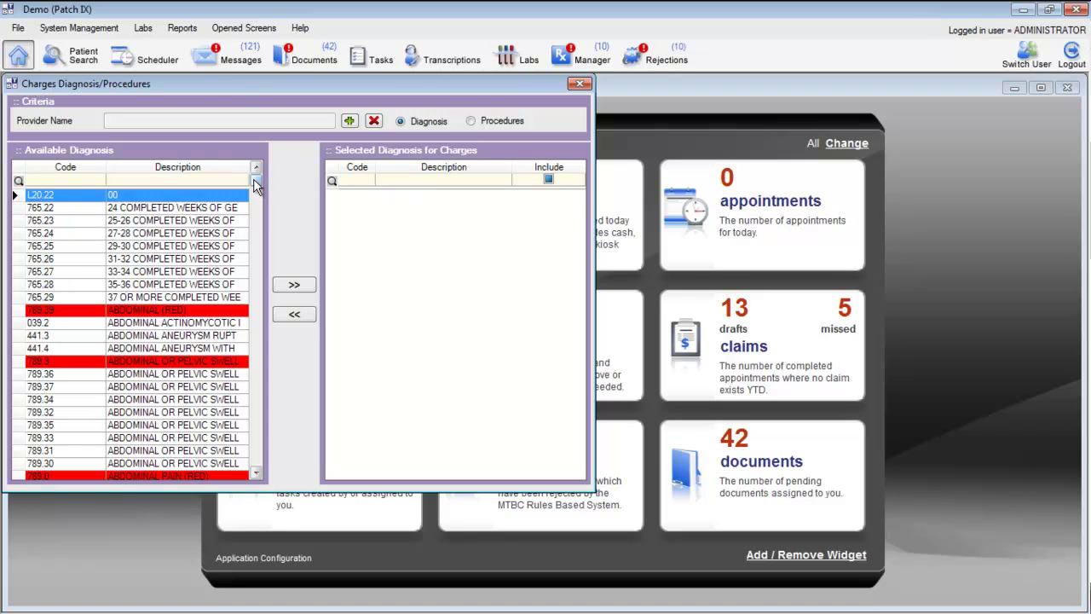
Look up and choose the provider whose charge codes will be edited
{"action": "left_click_drag", "start_coordinate": [253, 178], "coordinate": [238, 141]}
{"action": "left_click", "coordinate": [351, 121]}
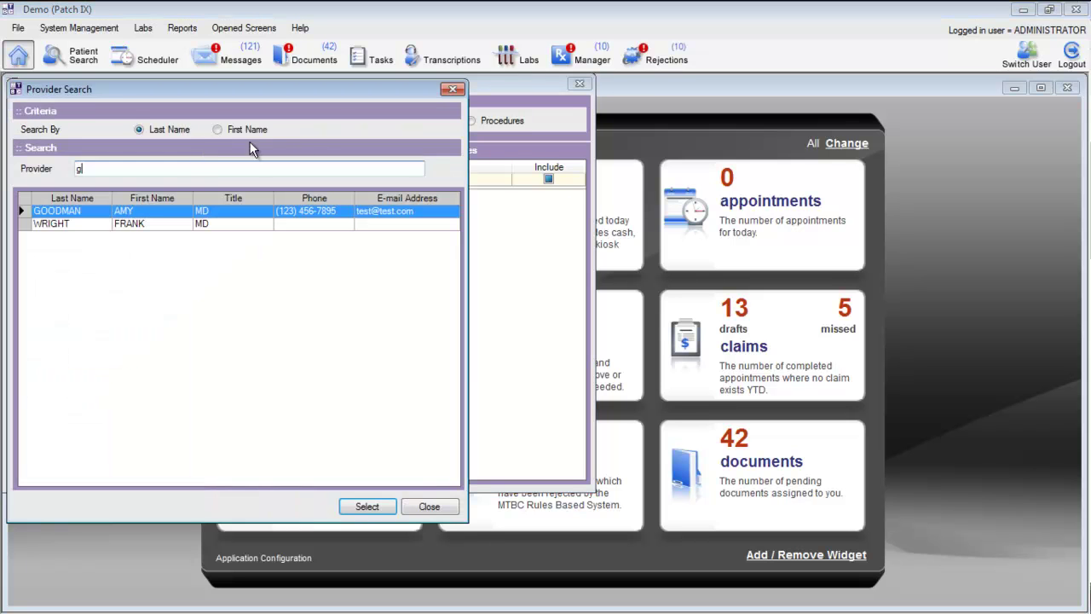
{"action": "double_click", "coordinate": [82, 212]}
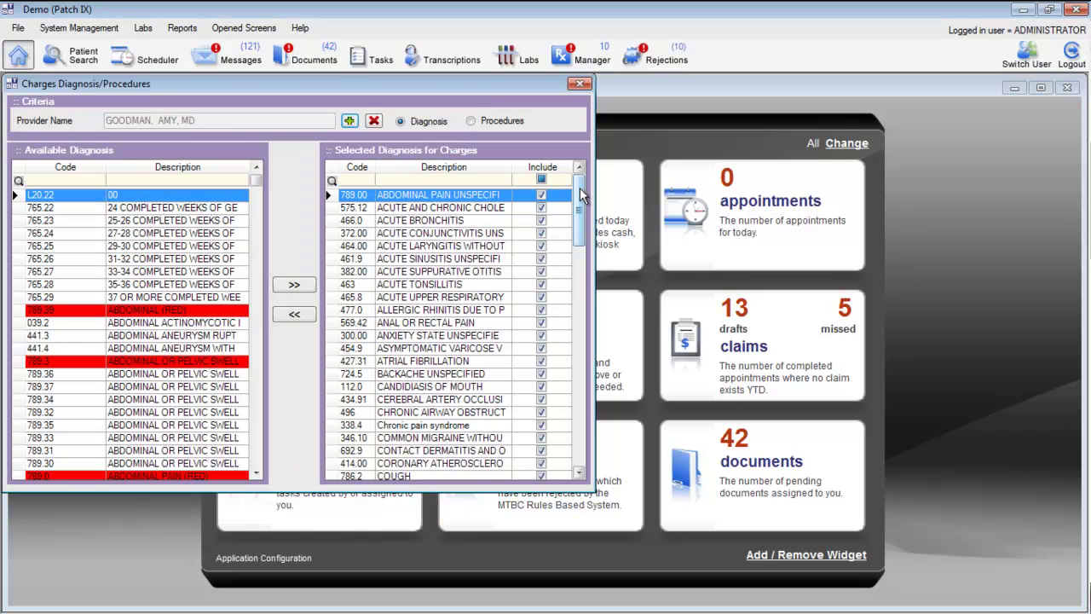
{"action": "left_click_drag", "start_coordinate": [580, 194], "coordinate": [583, 422]}
{"action": "left_click_drag", "start_coordinate": [580, 380], "coordinate": [576, 180]}
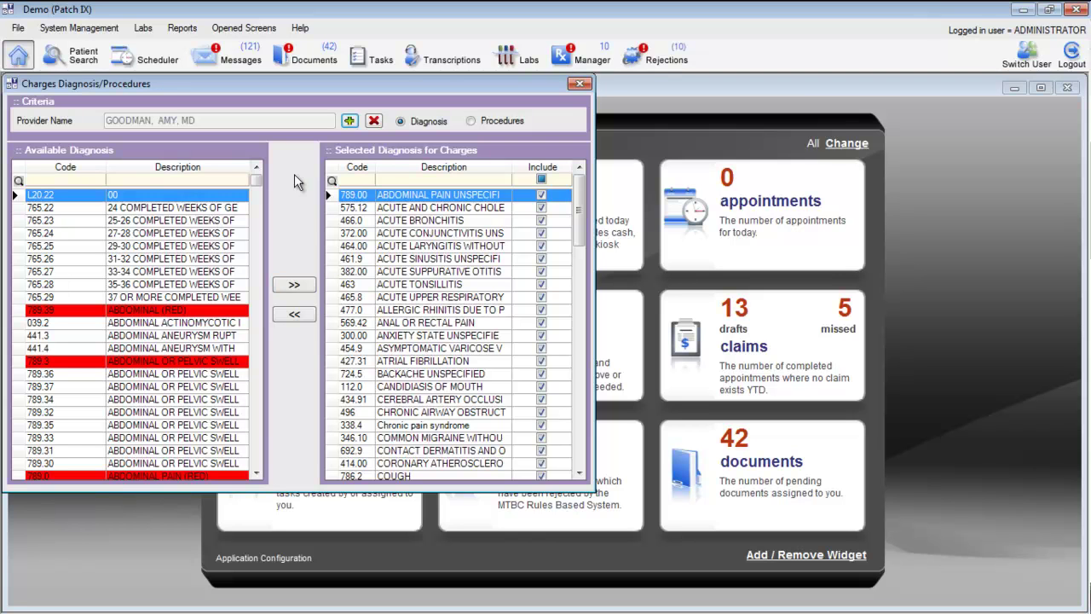
{"action": "left_click_drag", "start_coordinate": [256, 188], "coordinate": [255, 234]}
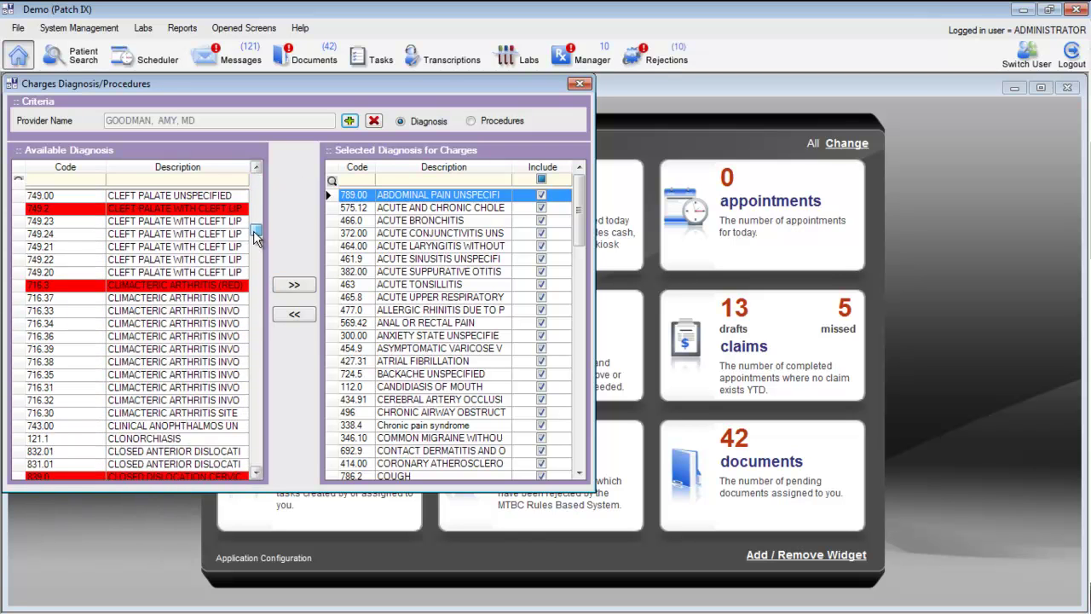
Filter diagnoses by description 'extrin' and add 493.01 EXTRINSIC ASTHMA WITH STATUS
{"action": "left_click", "coordinate": [66, 179]}
{"action": "left_click", "coordinate": [170, 179]}
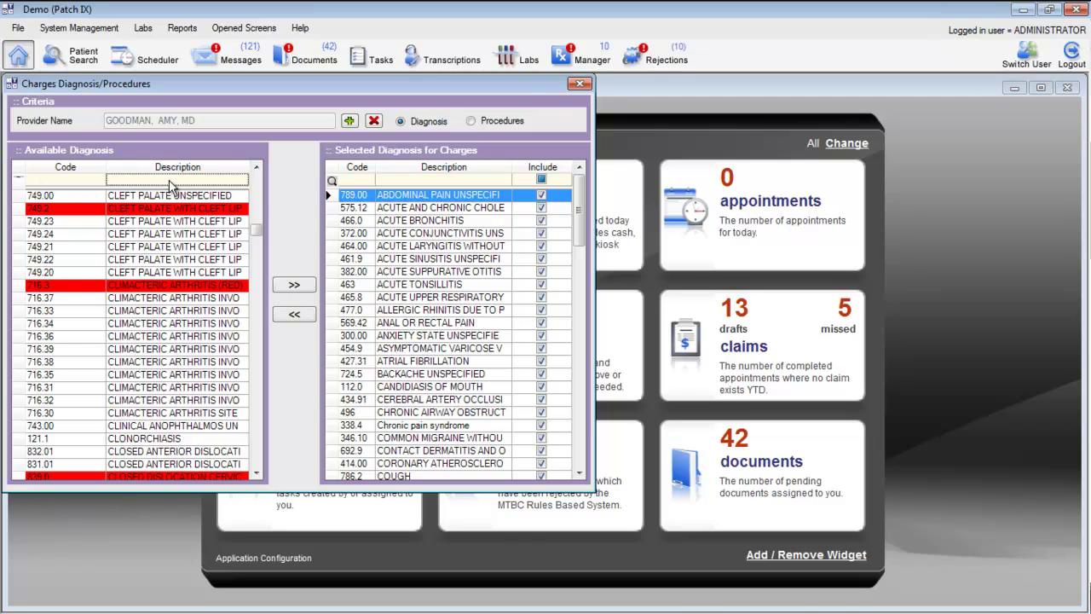
{"action": "type", "text": "extrin"}
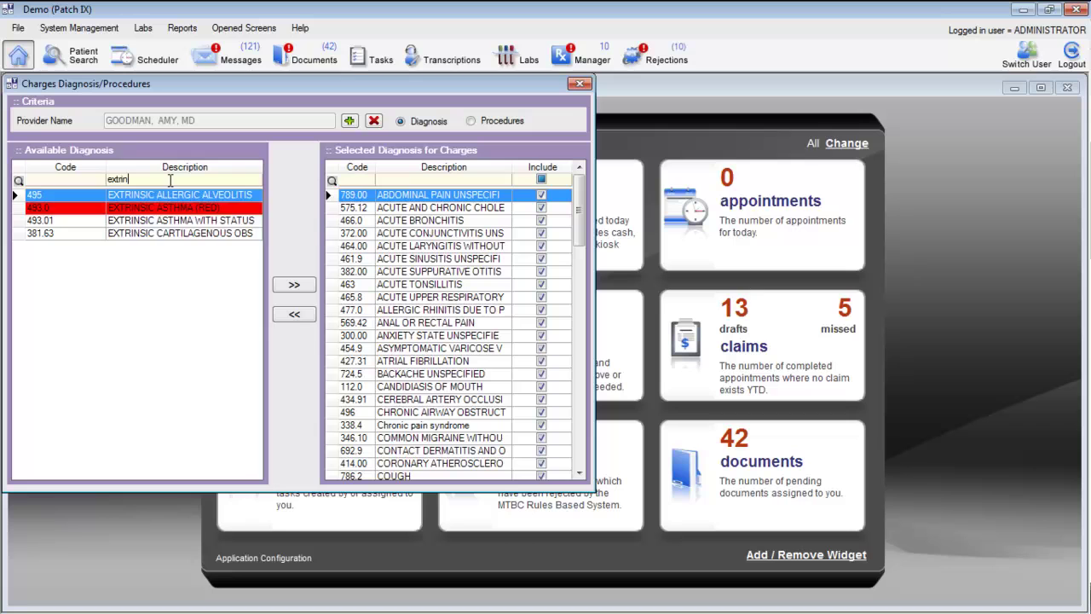
{"action": "left_click", "coordinate": [182, 221]}
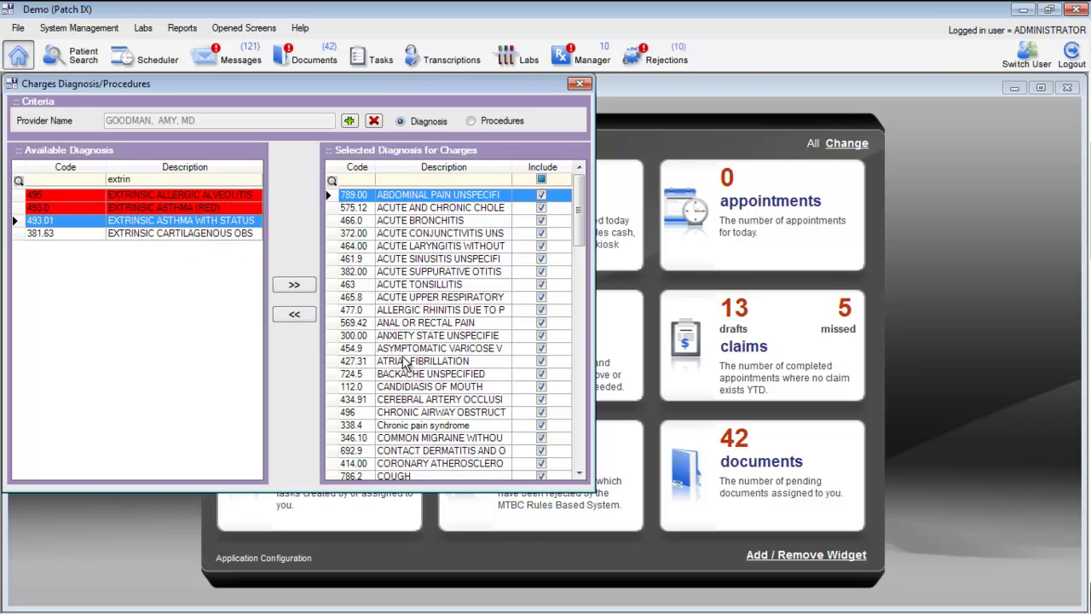
{"action": "left_click", "coordinate": [296, 285]}
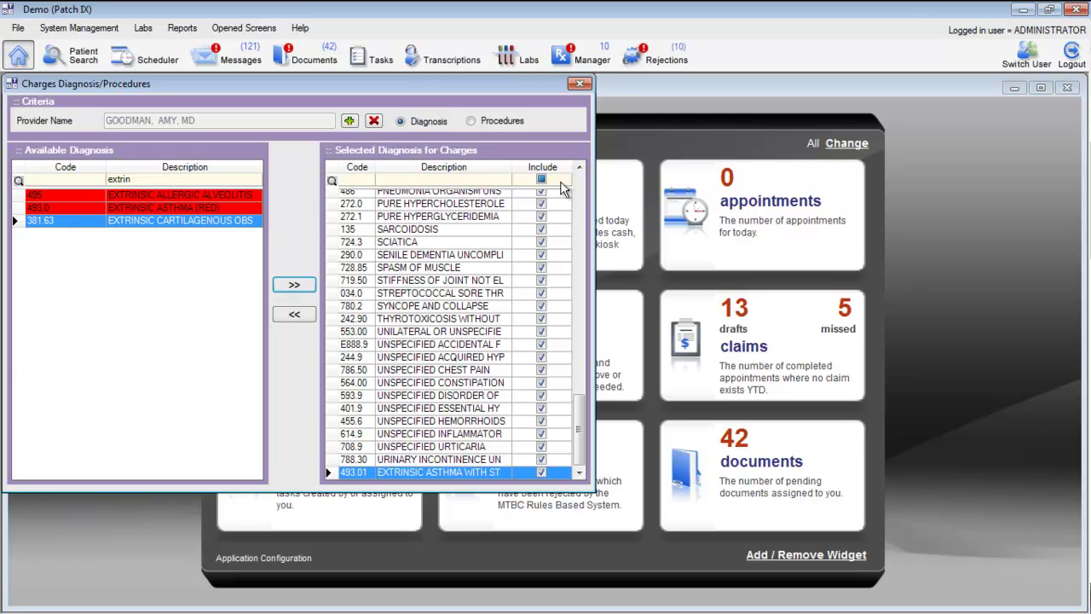
Add procedure 45380 COLONOSCOPY AND BIOPSY via a 'colonos' filter, then close the window
{"action": "left_click", "coordinate": [483, 119]}
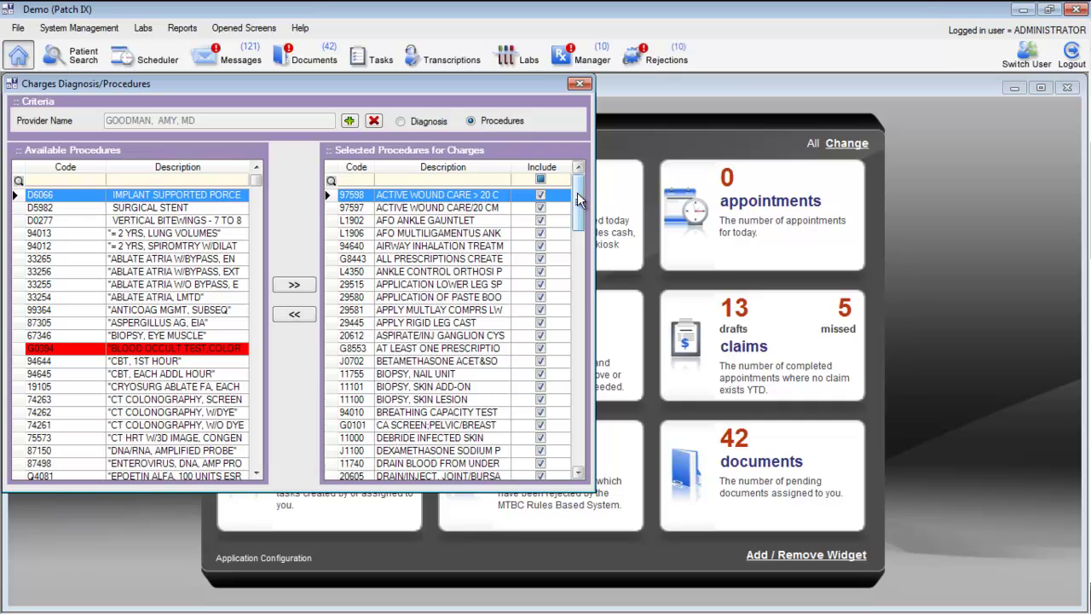
{"action": "mouse_move", "coordinate": [580, 204]}
{"action": "left_mouse_down"}
{"action": "mouse_move", "coordinate": [578, 451]}
{"action": "mouse_move", "coordinate": [579, 203]}
{"action": "left_mouse_up"}
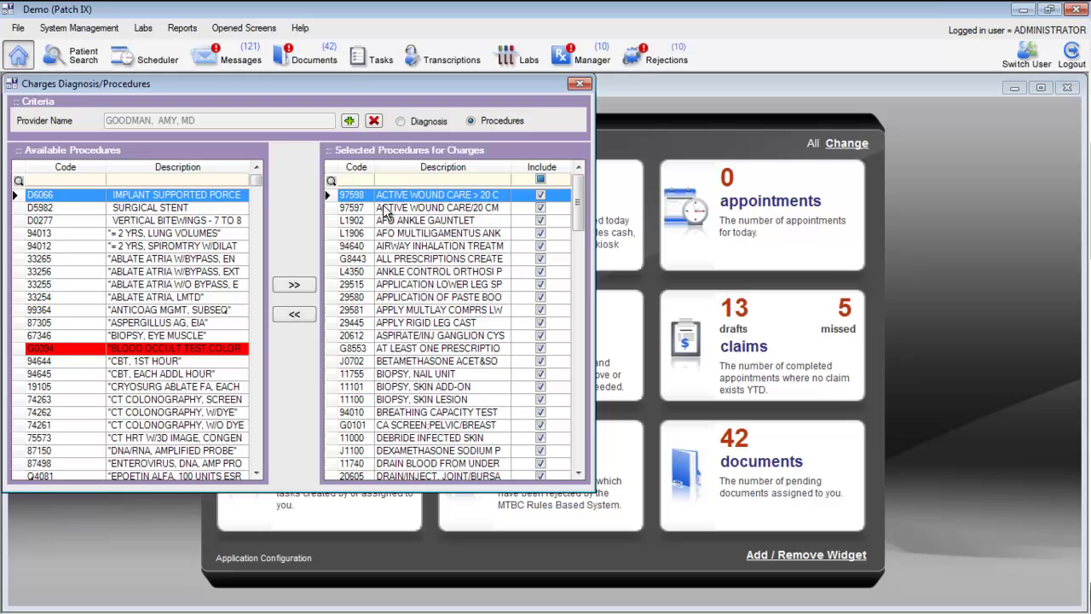
{"action": "left_click_drag", "start_coordinate": [257, 187], "coordinate": [259, 247]}
{"action": "left_click", "coordinate": [182, 179]}
{"action": "type", "text": "colonos"}
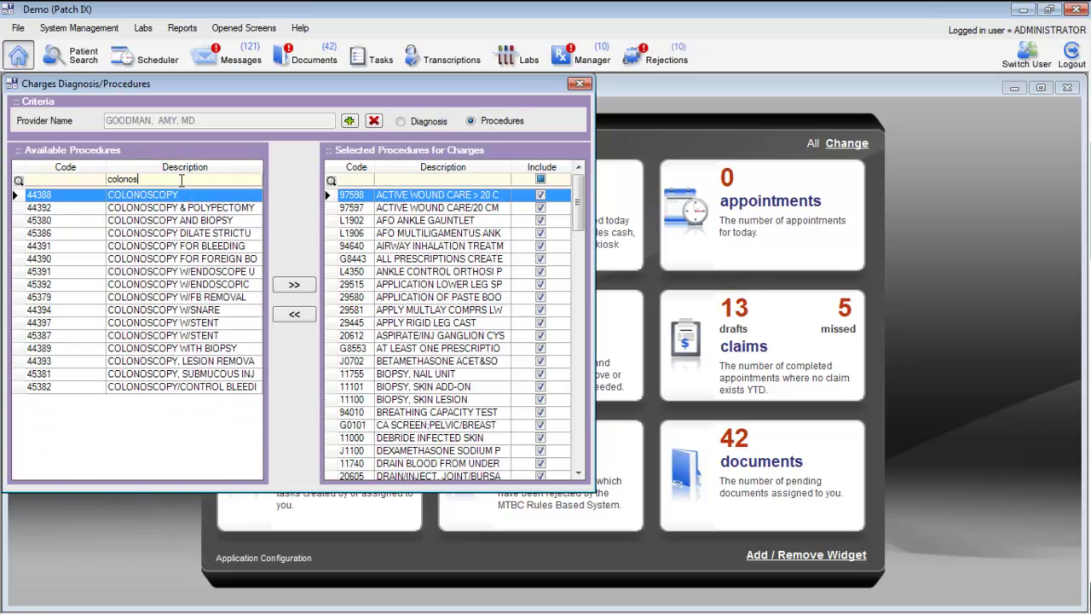
{"action": "left_click", "coordinate": [192, 220]}
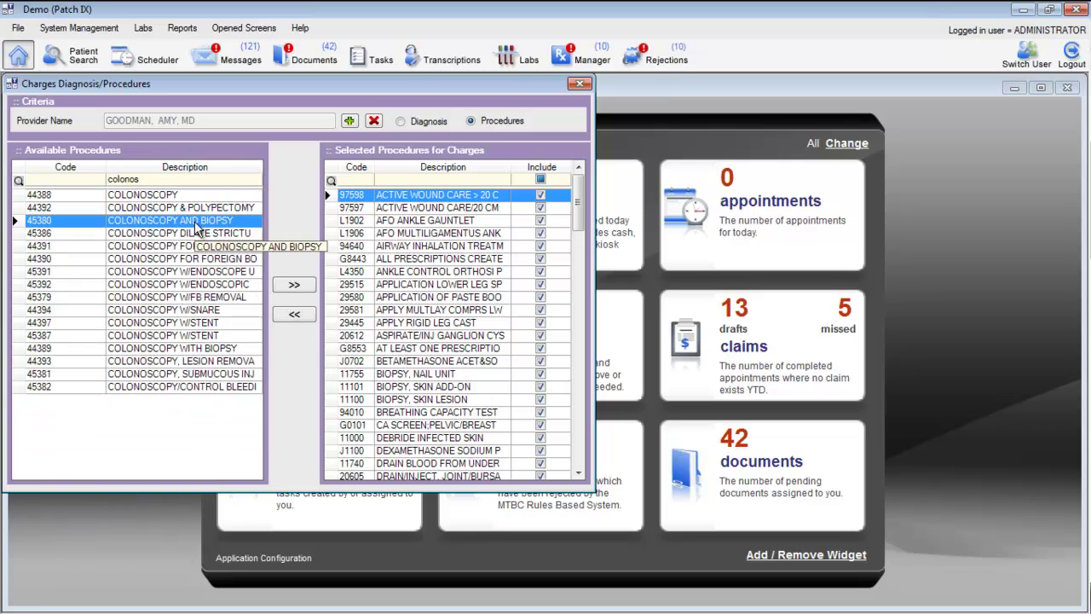
{"action": "left_click", "coordinate": [296, 289]}
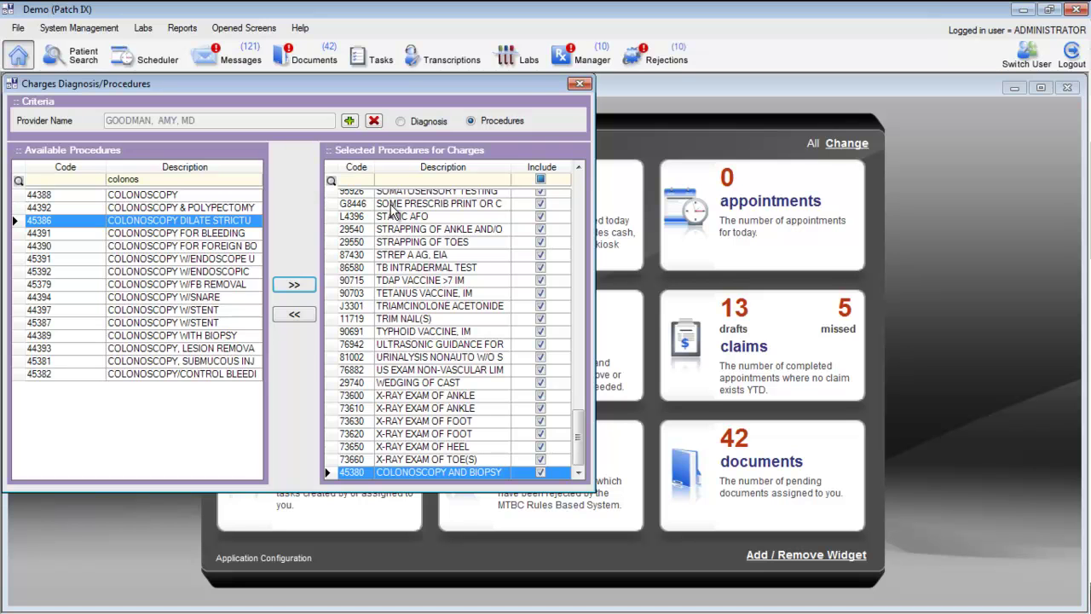
{"action": "left_click", "coordinate": [577, 81]}
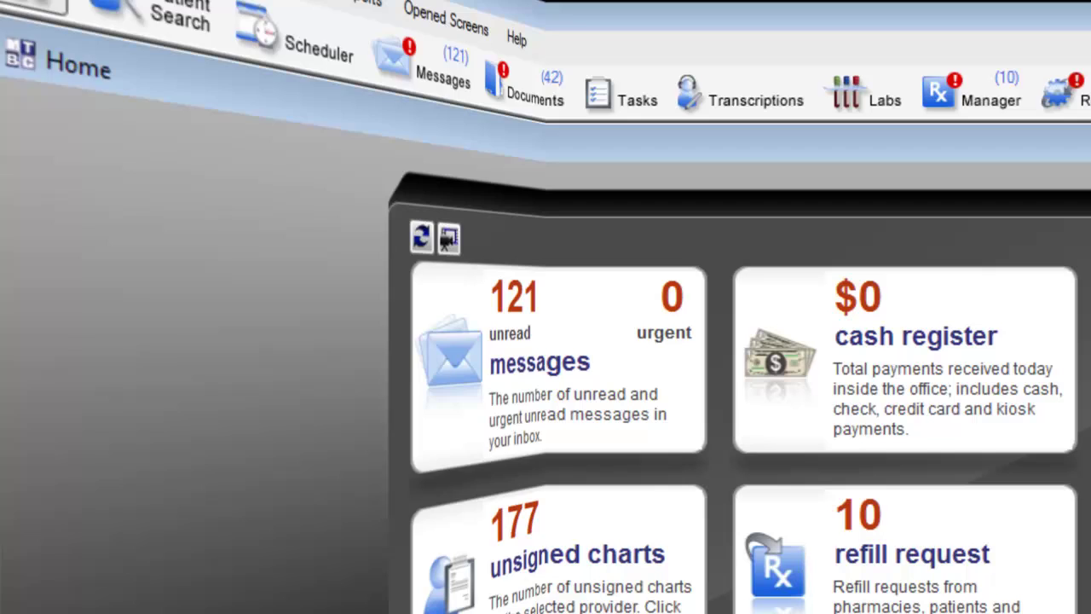
Go to System Management > Prescription > My Pharmacies
{"action": "left_click", "coordinate": [166, 10]}
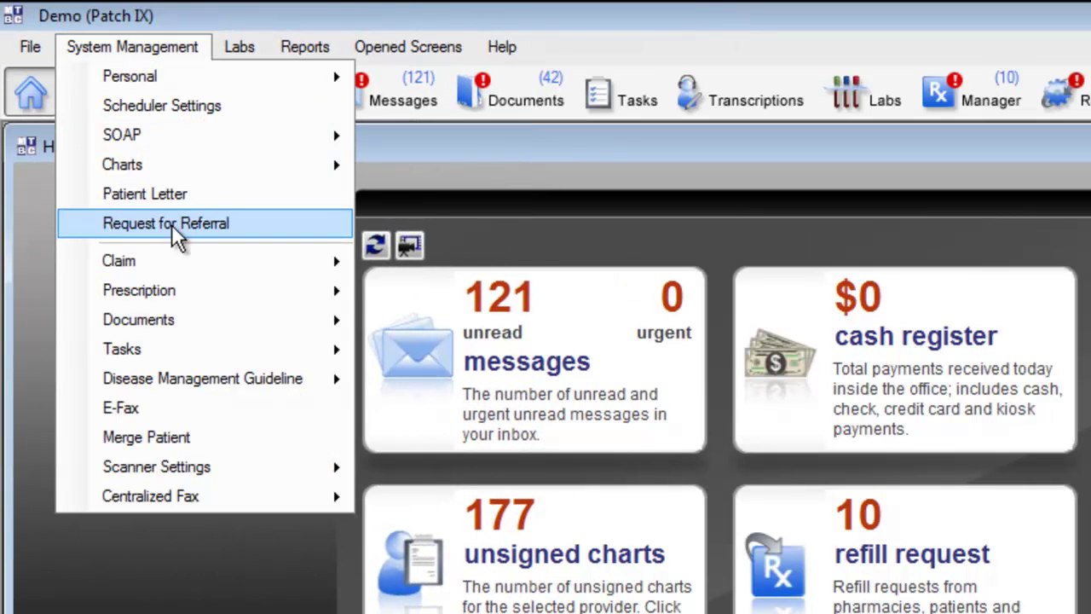
{"action": "mouse_move", "coordinate": [179, 256]}
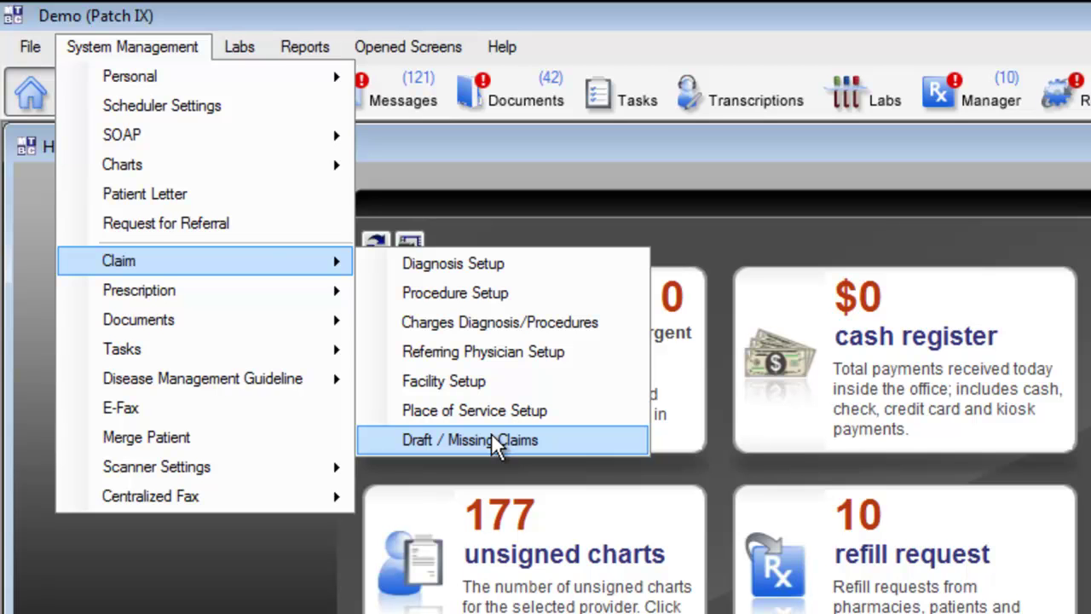
{"action": "mouse_move", "coordinate": [228, 290]}
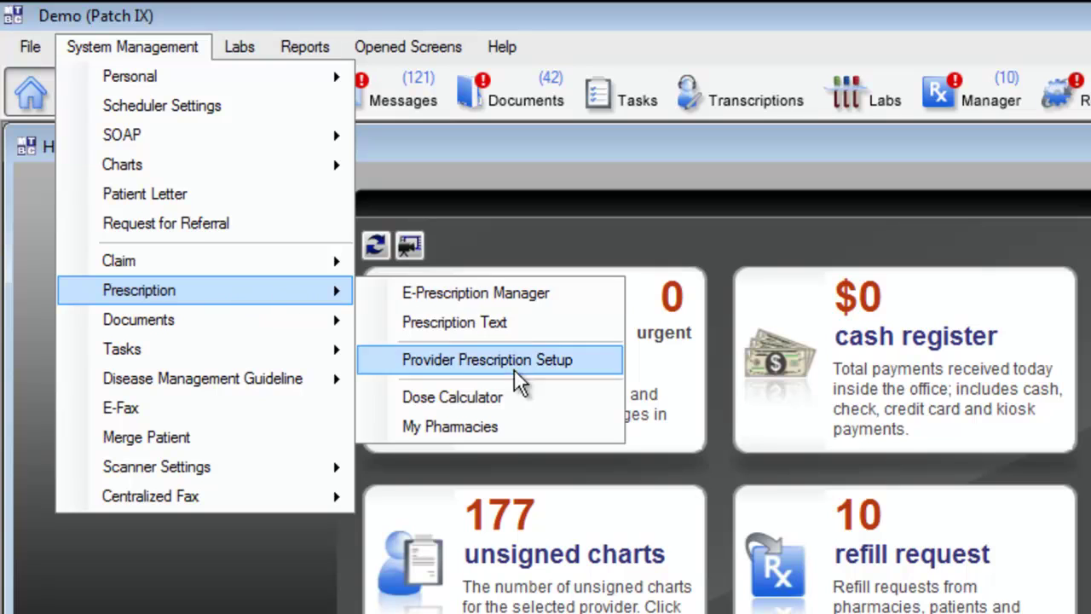
{"action": "left_click", "coordinate": [454, 425]}
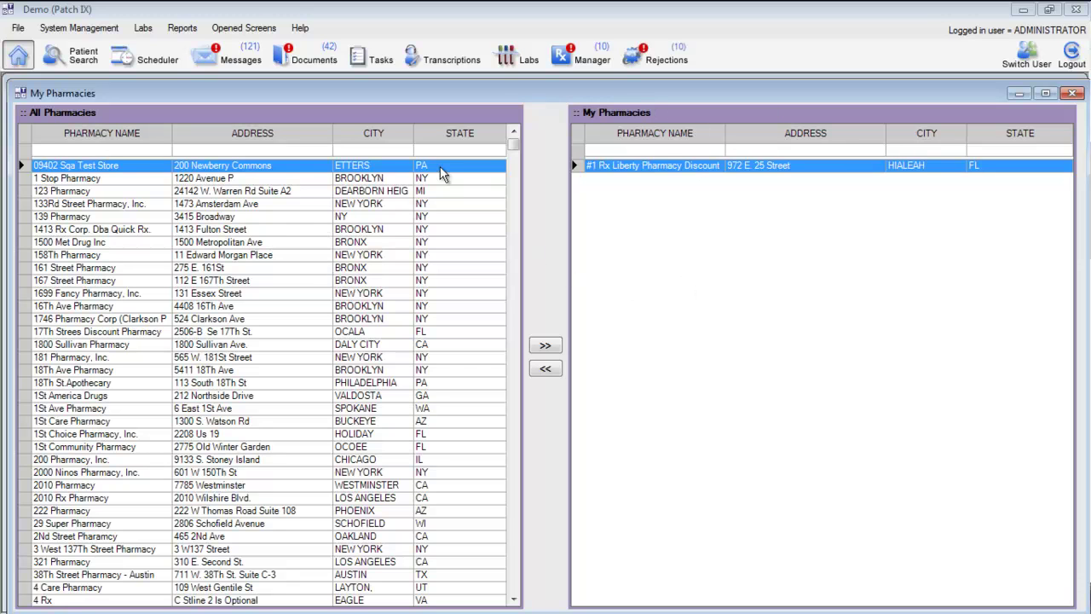
Filter all pharmacies to city 'somerset' and state 'nj'
{"action": "left_click", "coordinate": [389, 152]}
{"action": "type", "text": "somerset"}
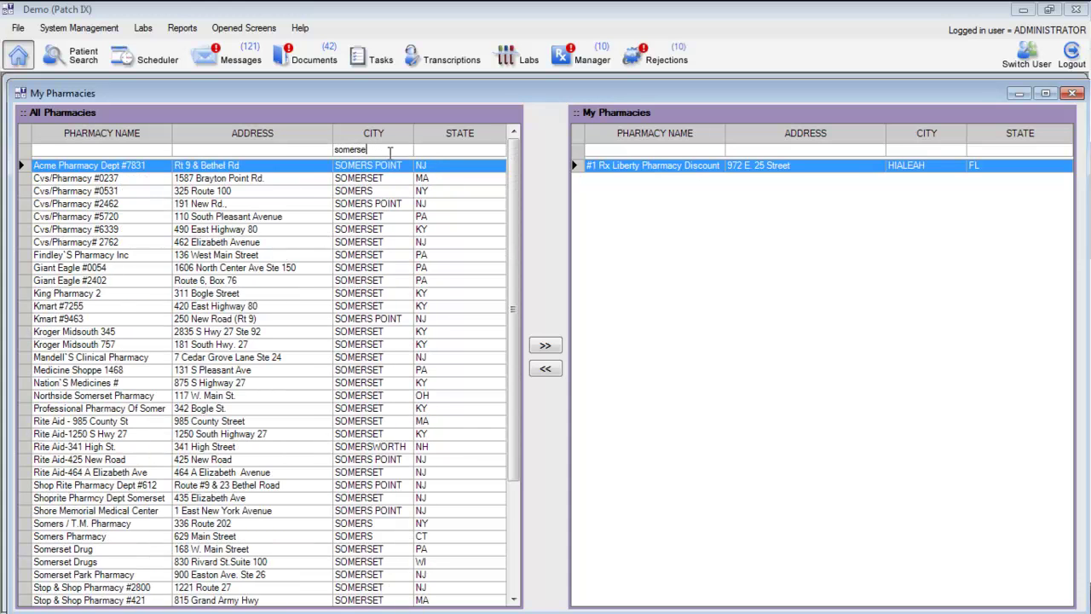
{"action": "left_click", "coordinate": [430, 151]}
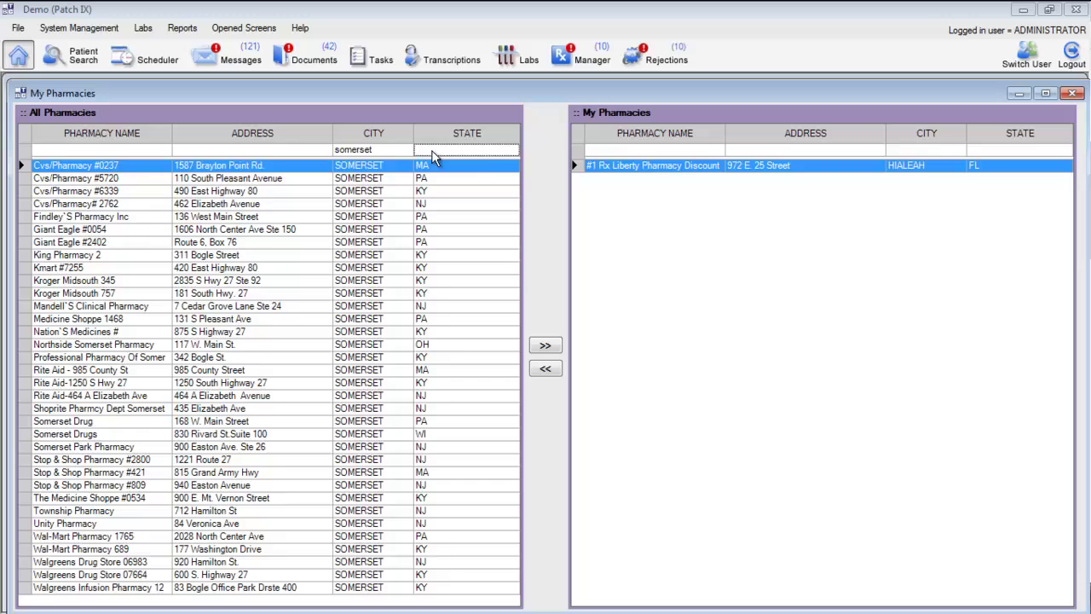
{"action": "type", "text": "nj"}
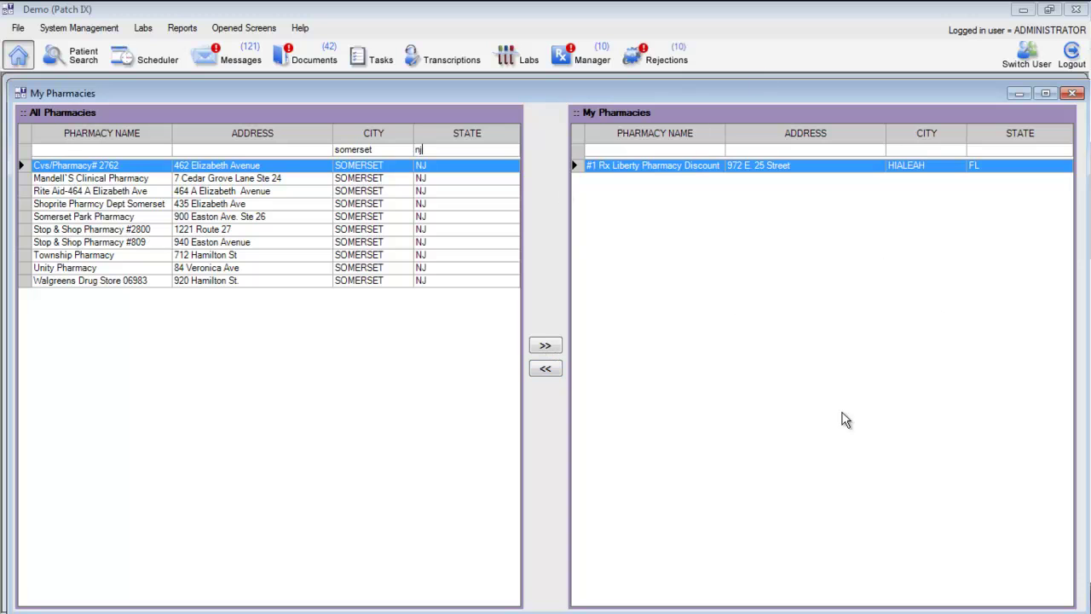
Move the ten Somerset, NJ pharmacies into My Pharmacies, then start editing the city filter
{"action": "left_click", "coordinate": [545, 346]}
{"action": "left_click", "coordinate": [546, 346]}
{"action": "left_click", "coordinate": [545, 346]}
{"action": "left_click", "coordinate": [545, 347]}
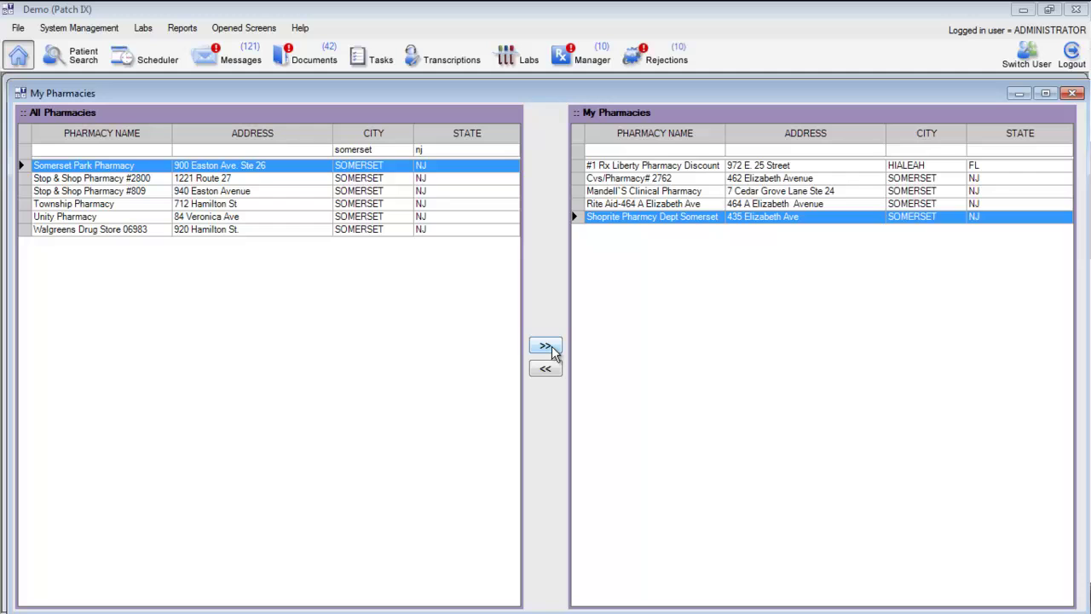
{"action": "left_click", "coordinate": [545, 346]}
{"action": "left_click", "coordinate": [546, 346]}
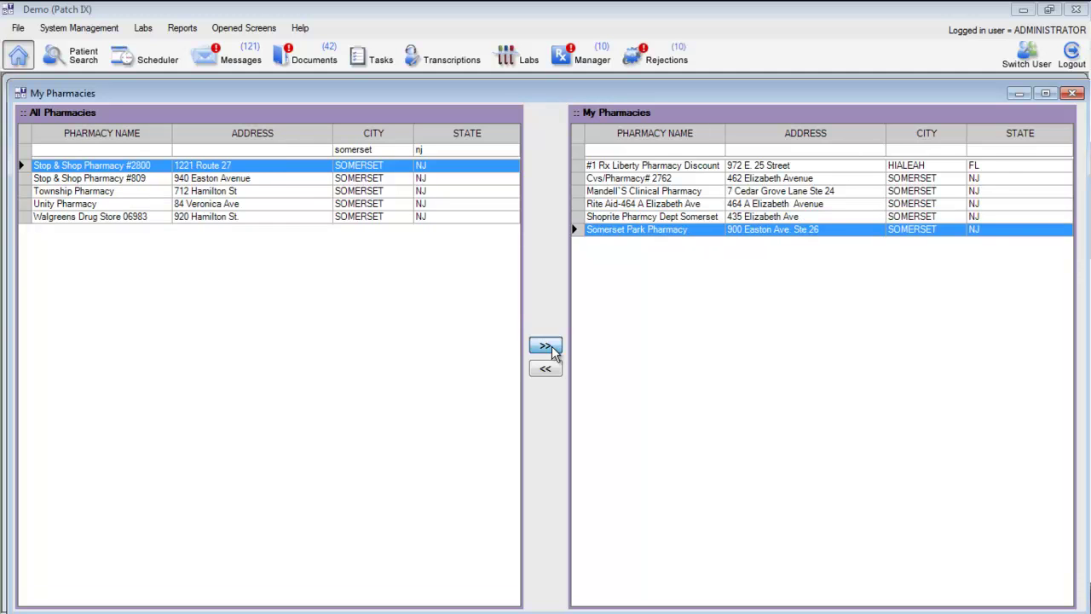
{"action": "left_click", "coordinate": [546, 346]}
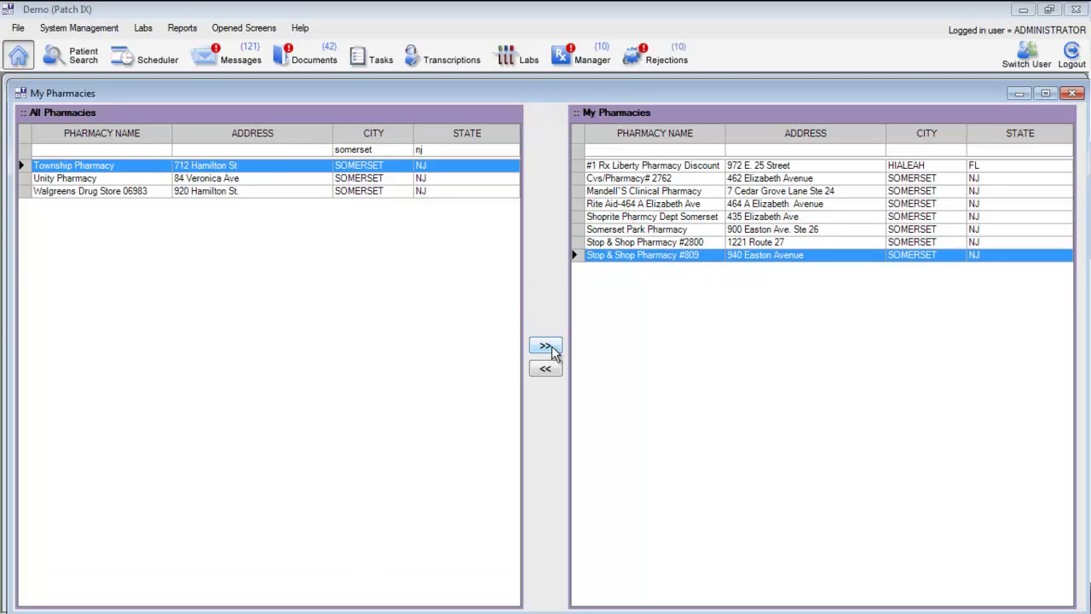
{"action": "left_click", "coordinate": [546, 346]}
{"action": "left_click", "coordinate": [550, 349]}
{"action": "left_click", "coordinate": [549, 349]}
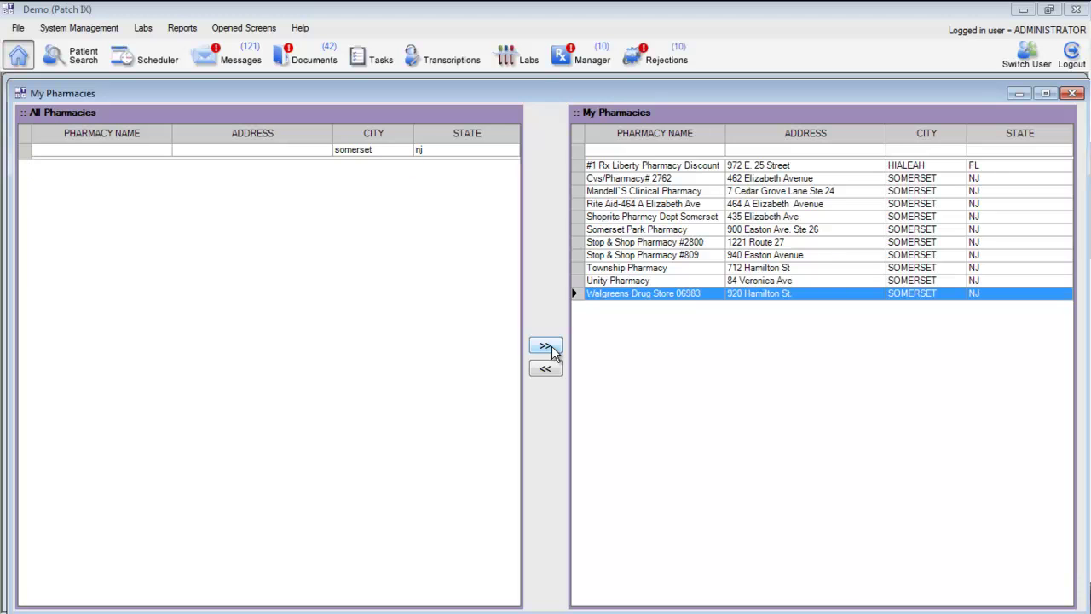
{"action": "left_click", "coordinate": [370, 148]}
Filter pharmacies by city 'new b' and add all nine New Brunswick, NJ pharmacies to My Pharmacies
{"action": "type", "text": "new brun"}
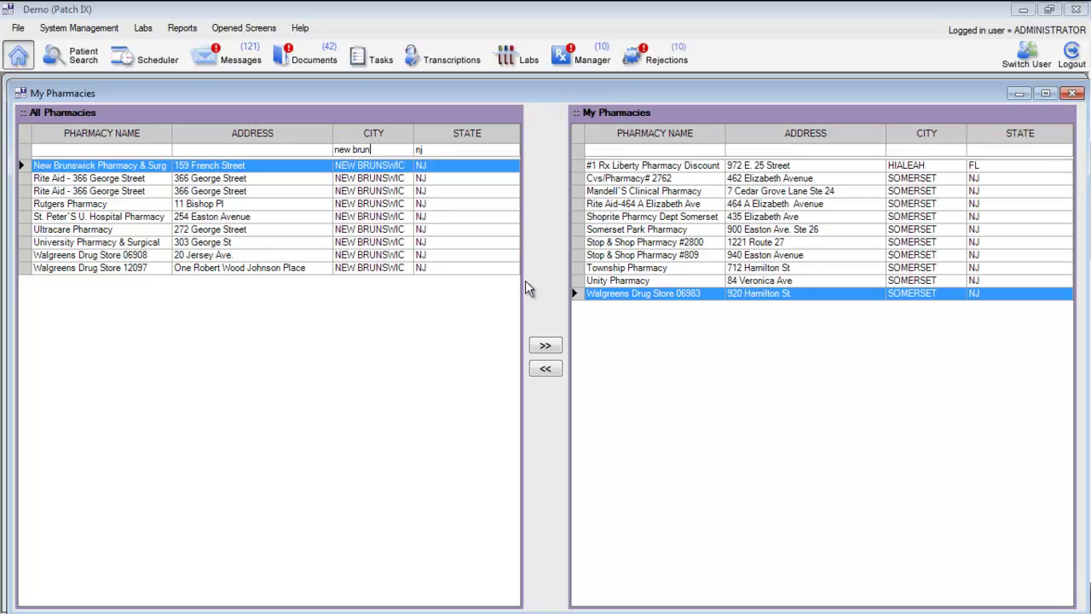
{"action": "left_click", "coordinate": [545, 345]}
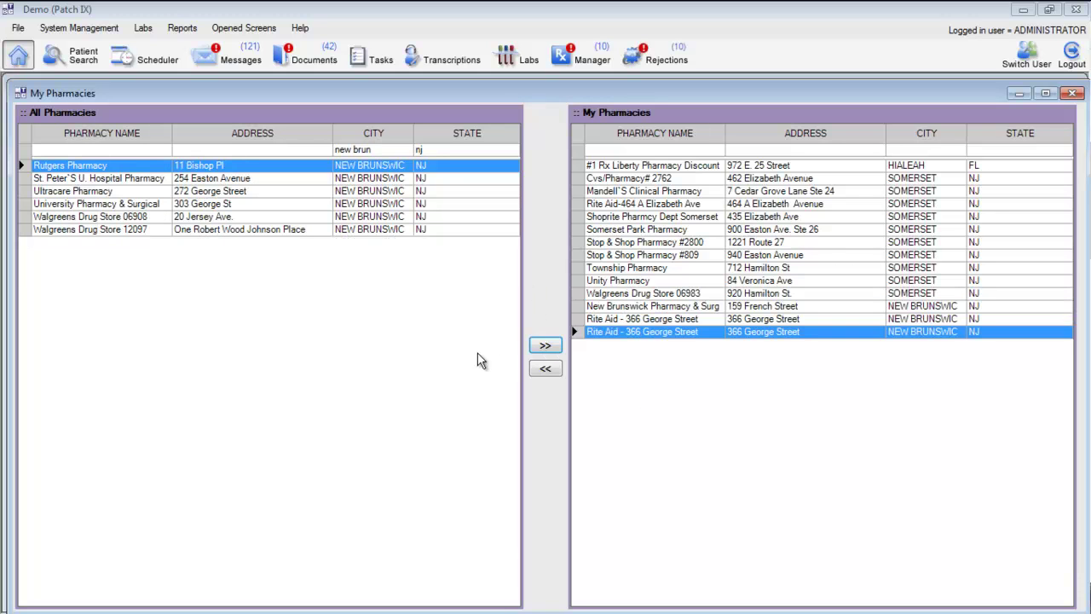
{"action": "left_click", "coordinate": [545, 345]}
{"action": "left_click", "coordinate": [545, 346]}
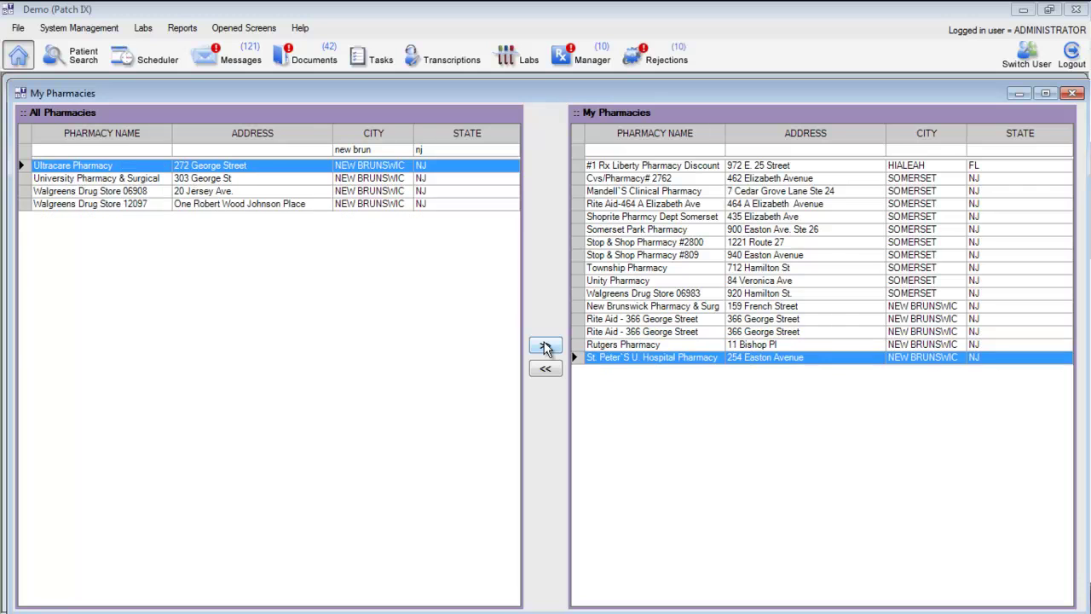
{"action": "left_click", "coordinate": [546, 346]}
{"action": "left_click", "coordinate": [545, 346]}
{"action": "left_click", "coordinate": [546, 346]}
{"action": "left_click", "coordinate": [546, 346]}
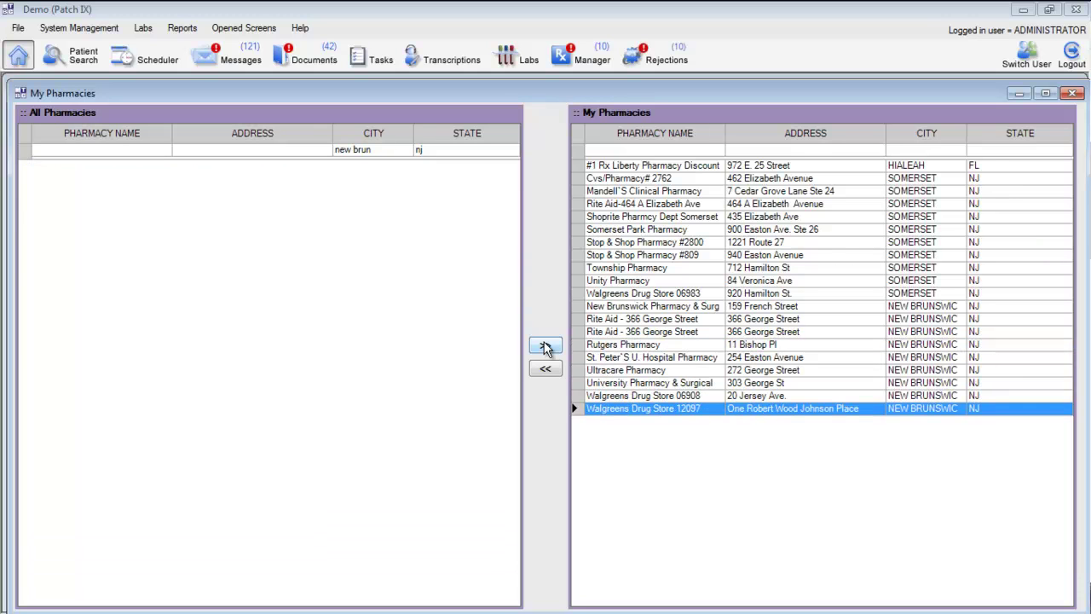
{"action": "left_click", "coordinate": [393, 150]}
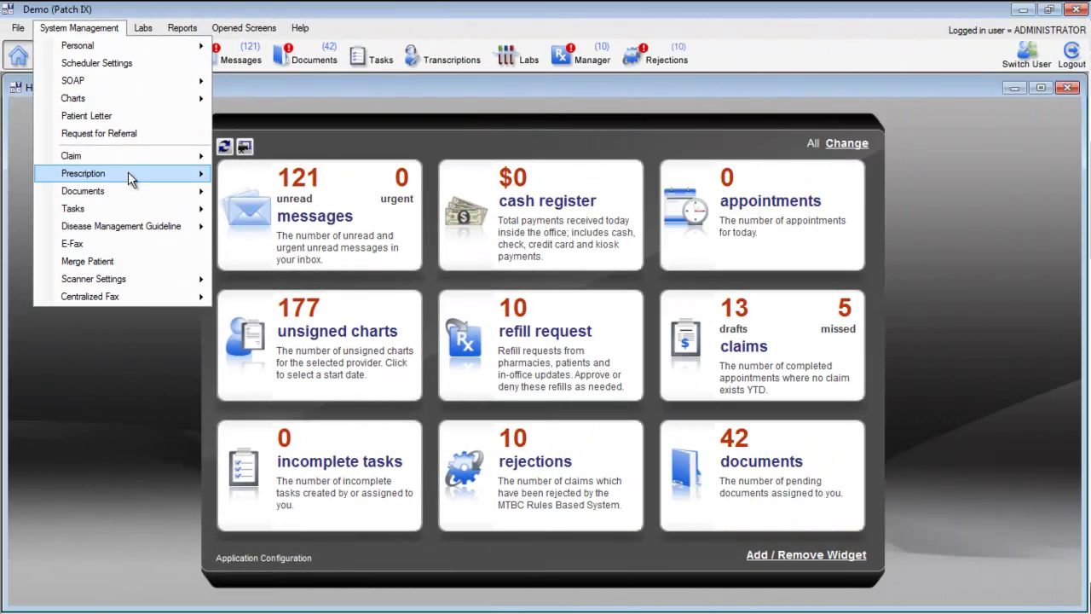
Open System Management > Prescription > Provider Prescription Setup and scroll the medicine grid
{"action": "mouse_move", "coordinate": [130, 174]}
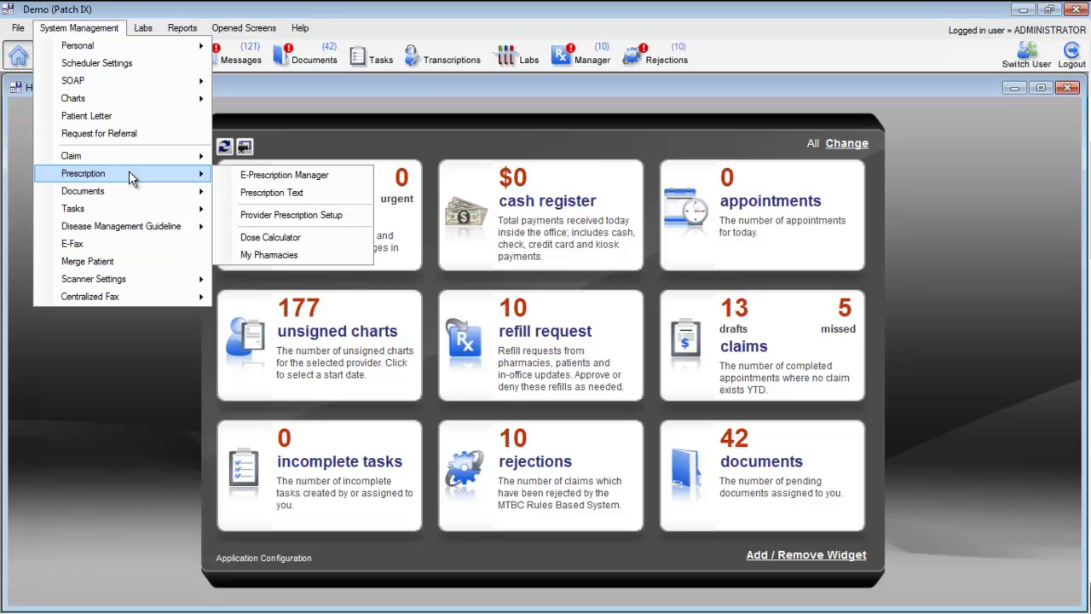
{"action": "left_click", "coordinate": [259, 213]}
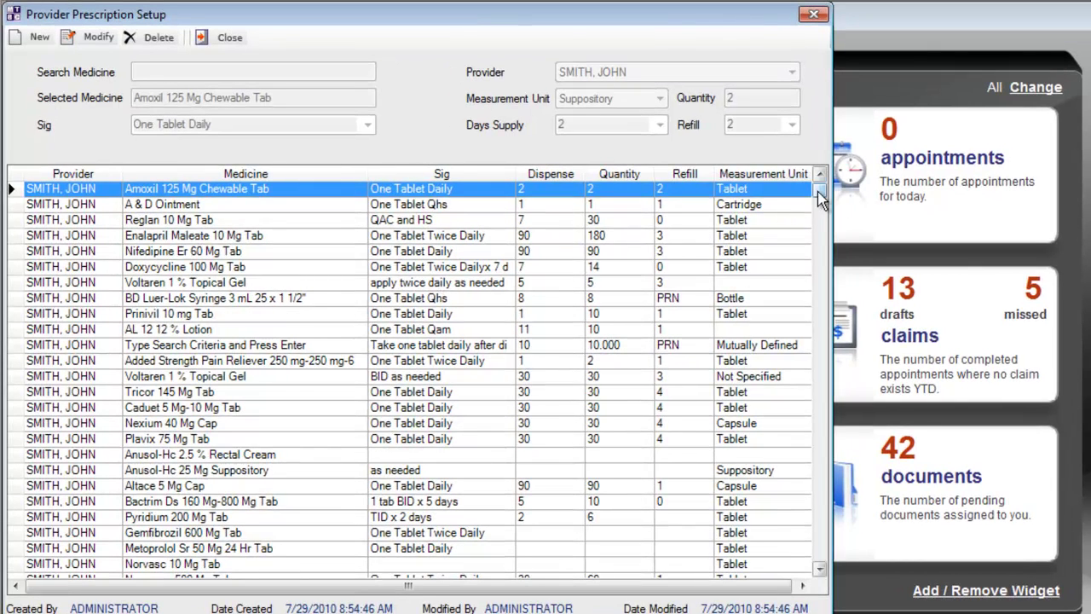
{"action": "left_click_drag", "start_coordinate": [820, 198], "coordinate": [822, 207]}
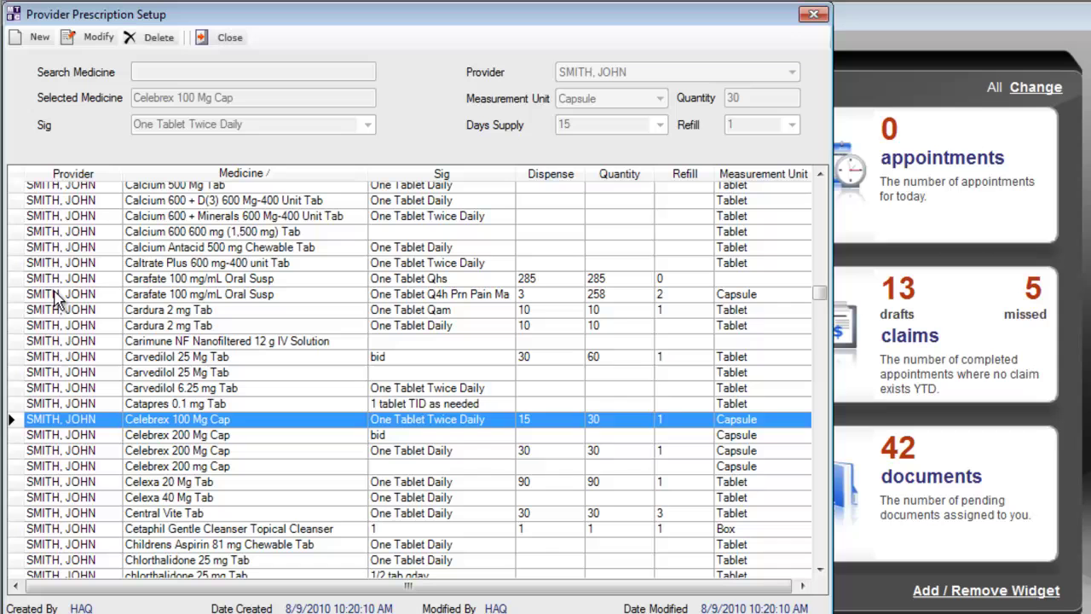
Step through the Celebrex 200 Mg Cap prescriptions, comparing the daily and bid sig details
{"action": "key", "text": "Down"}
{"action": "key", "text": "Down"}
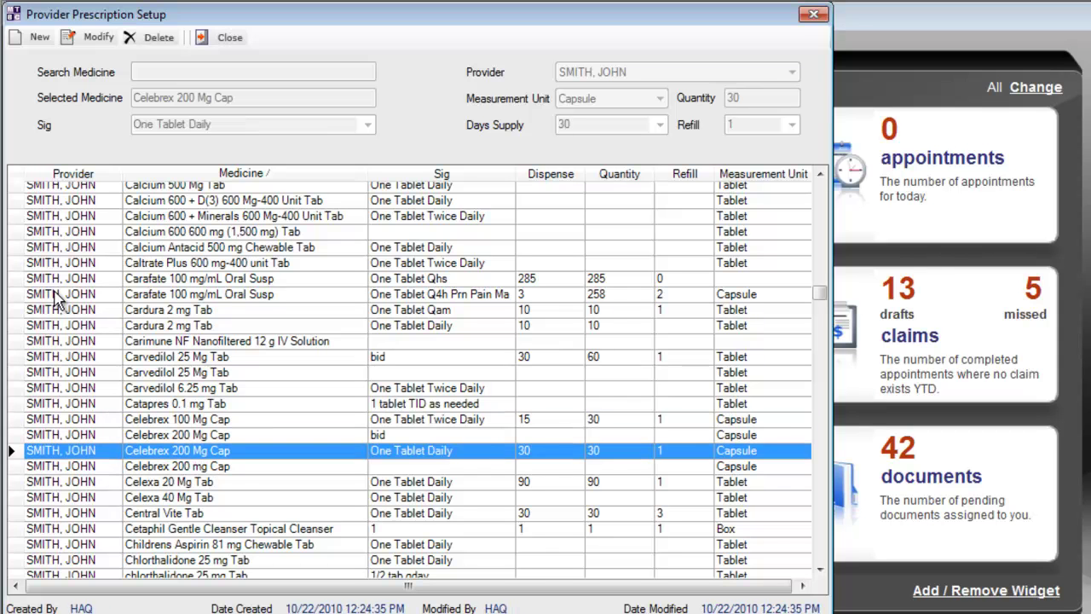
{"action": "key", "text": "Down"}
{"action": "key", "text": "Up"}
{"action": "key", "text": "Up"}
{"action": "key", "text": "Up"}
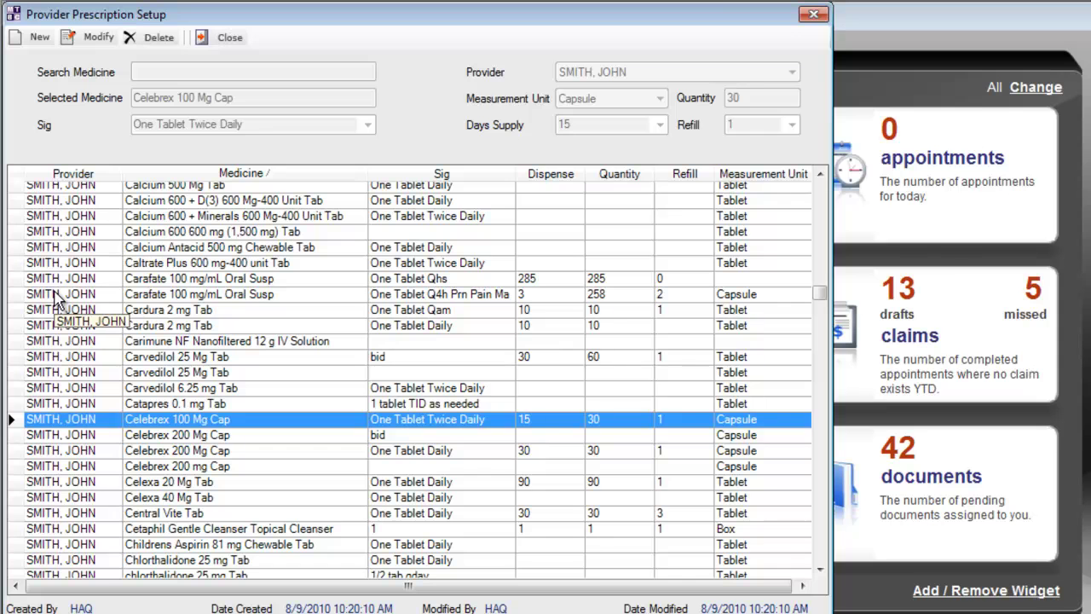
{"action": "key", "text": "Down"}
{"action": "key", "text": "Down"}
{"action": "key", "text": "Up"}
{"action": "key", "text": "Down"}
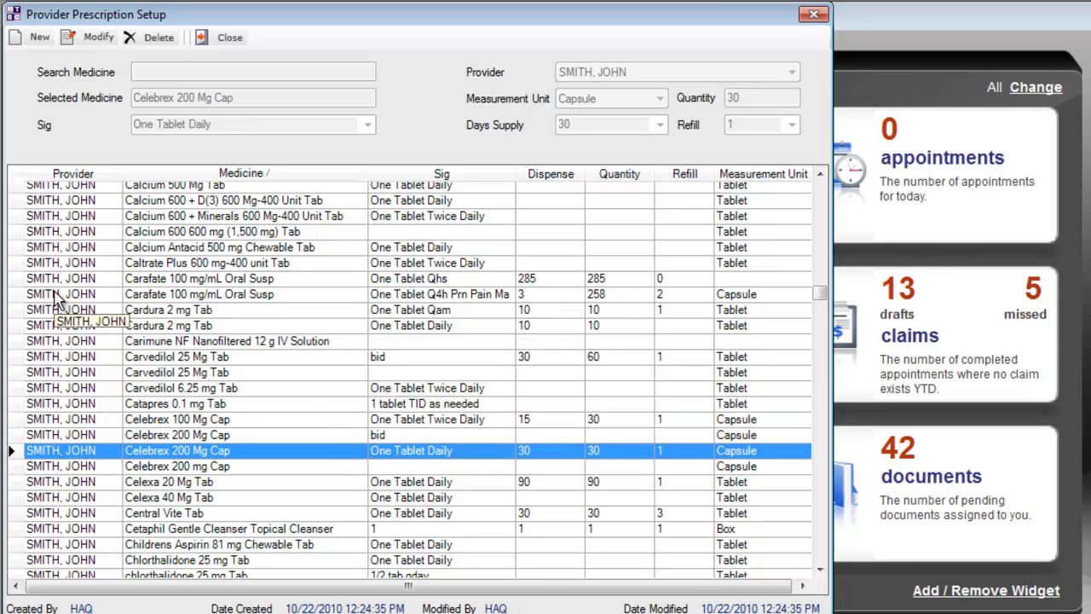
{"action": "key", "text": "Down"}
{"action": "key", "text": "Up"}
{"action": "key", "text": "Up"}
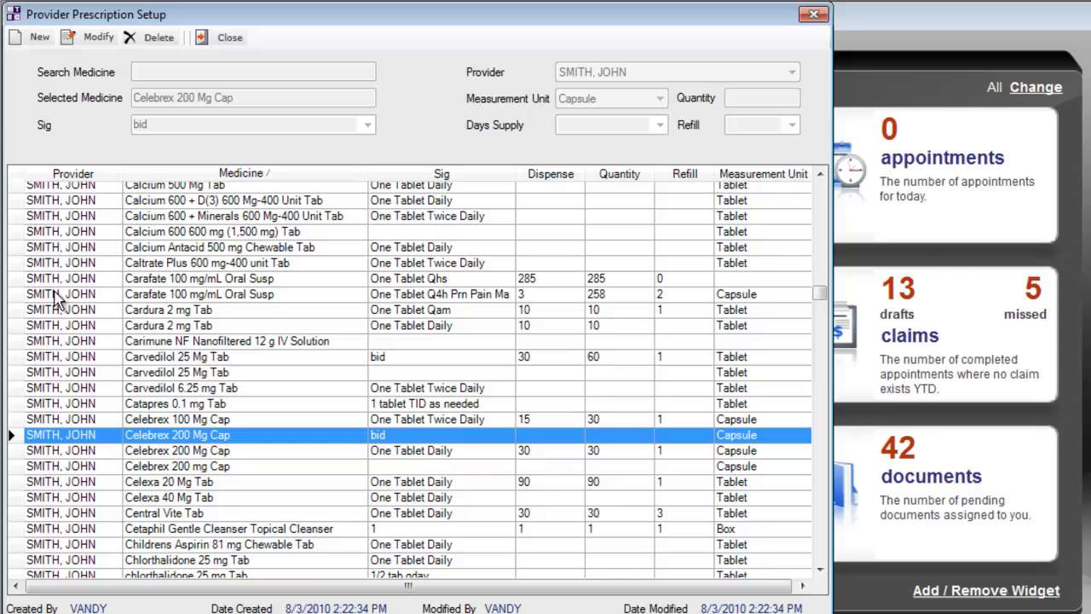
{"action": "key", "text": "Down"}
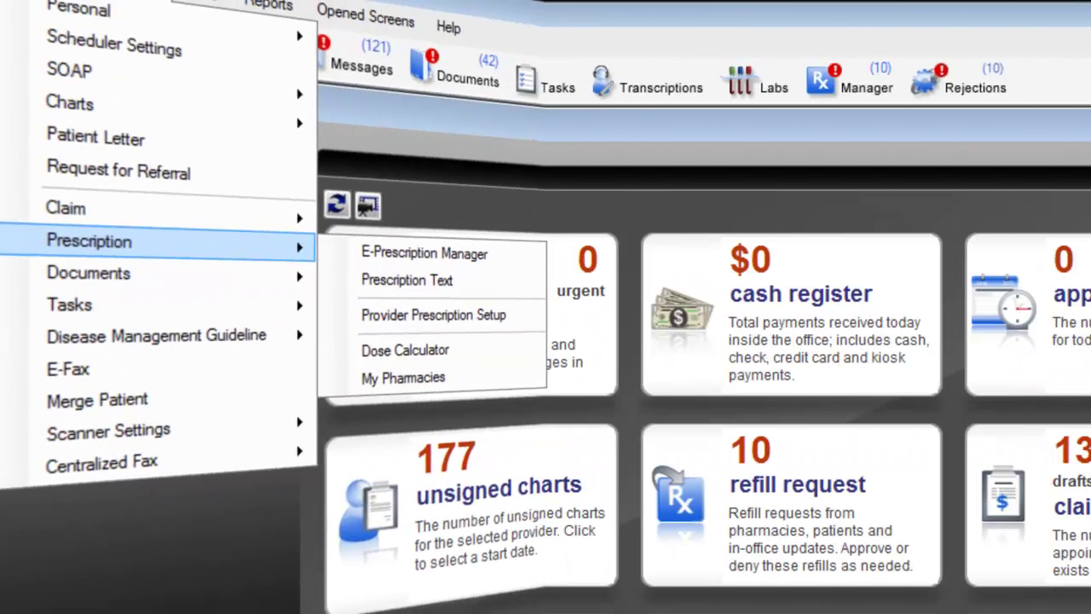
{"action": "mouse_move", "coordinate": [125, 279]}
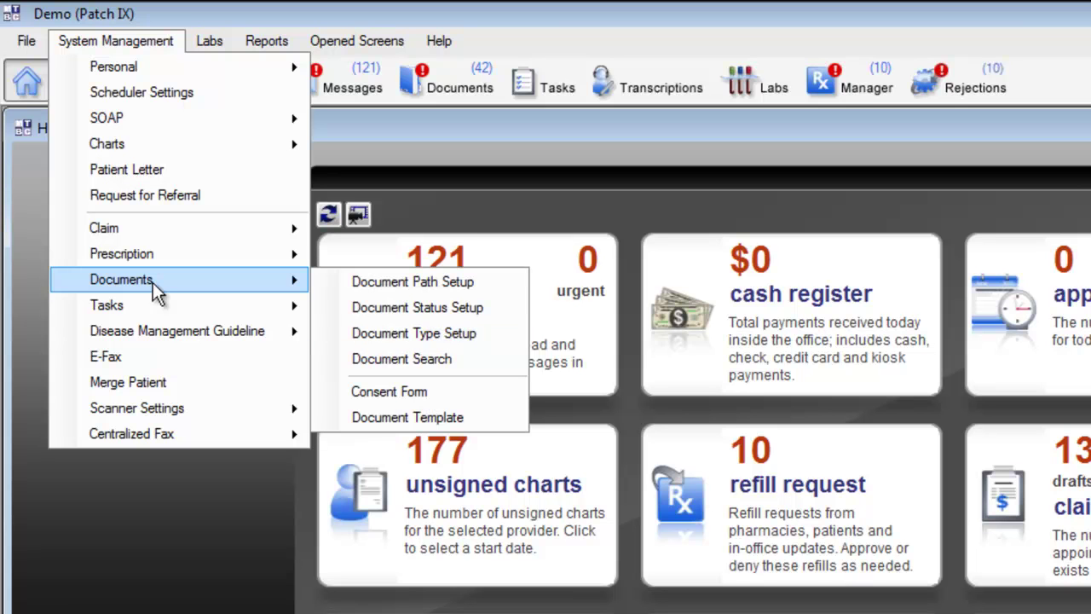
{"action": "mouse_move", "coordinate": [159, 305]}
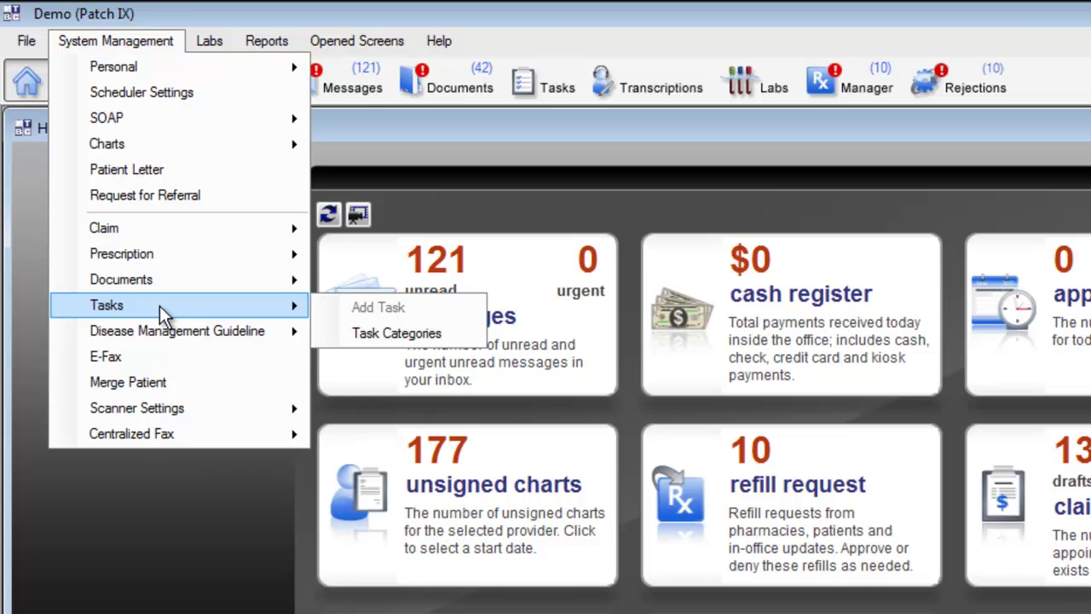
{"action": "mouse_move", "coordinate": [175, 331]}
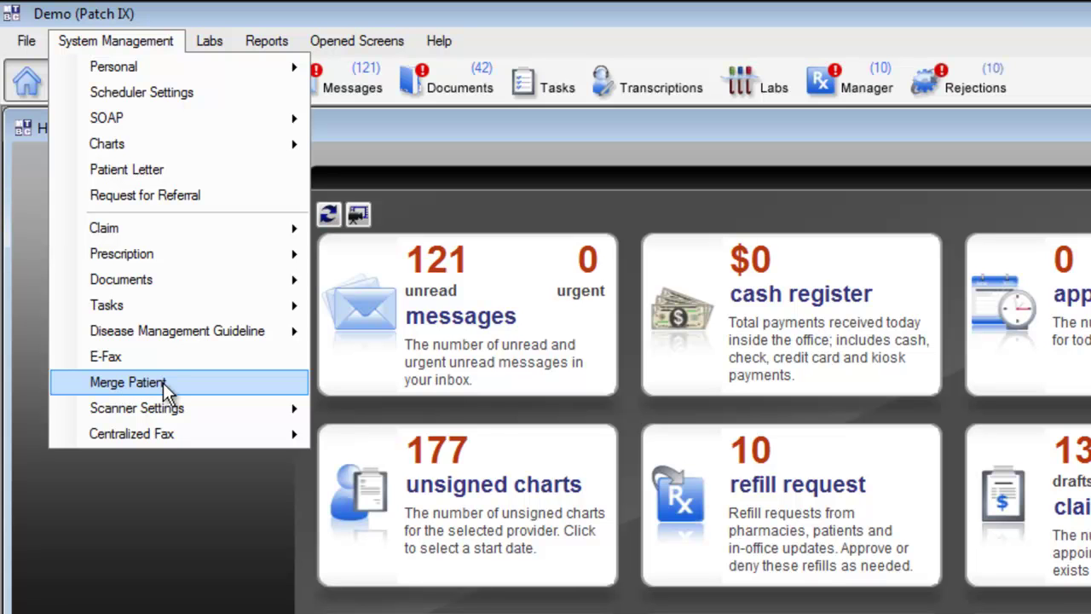
{"action": "mouse_move", "coordinate": [186, 407]}
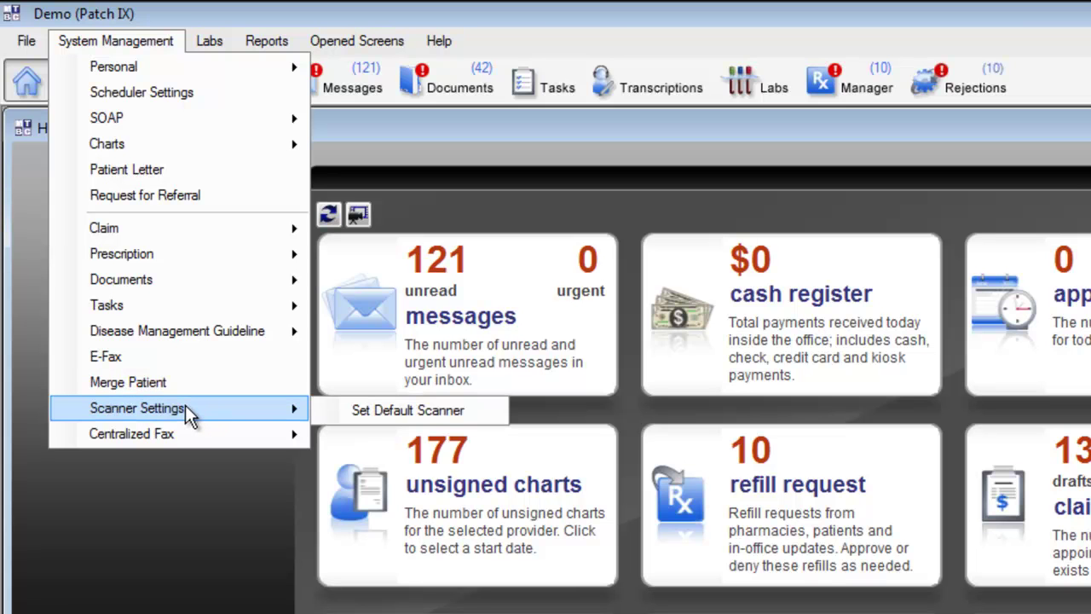
{"action": "mouse_move", "coordinate": [184, 435]}
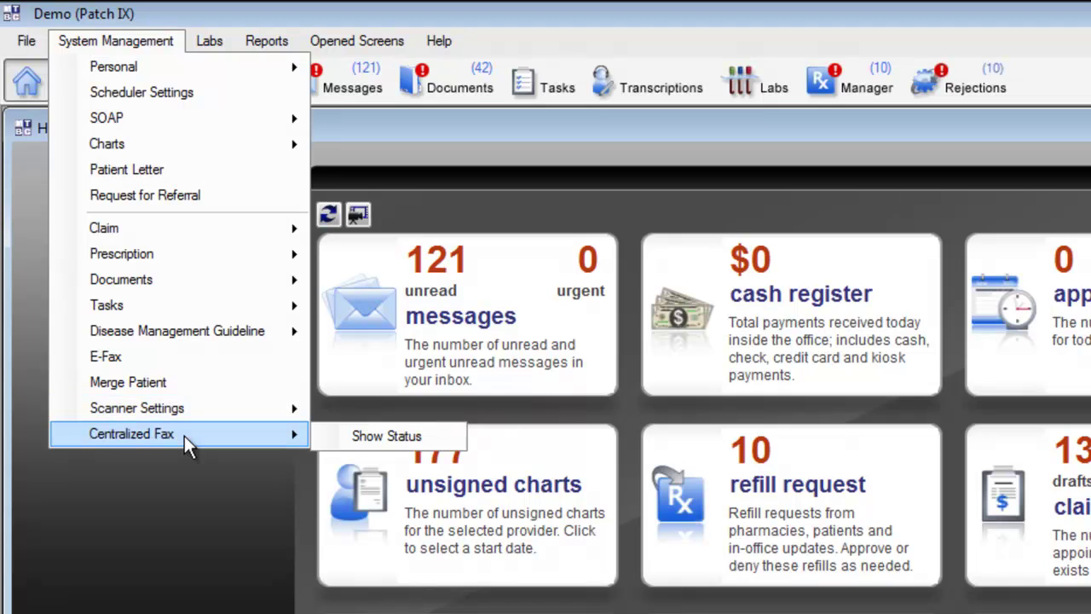